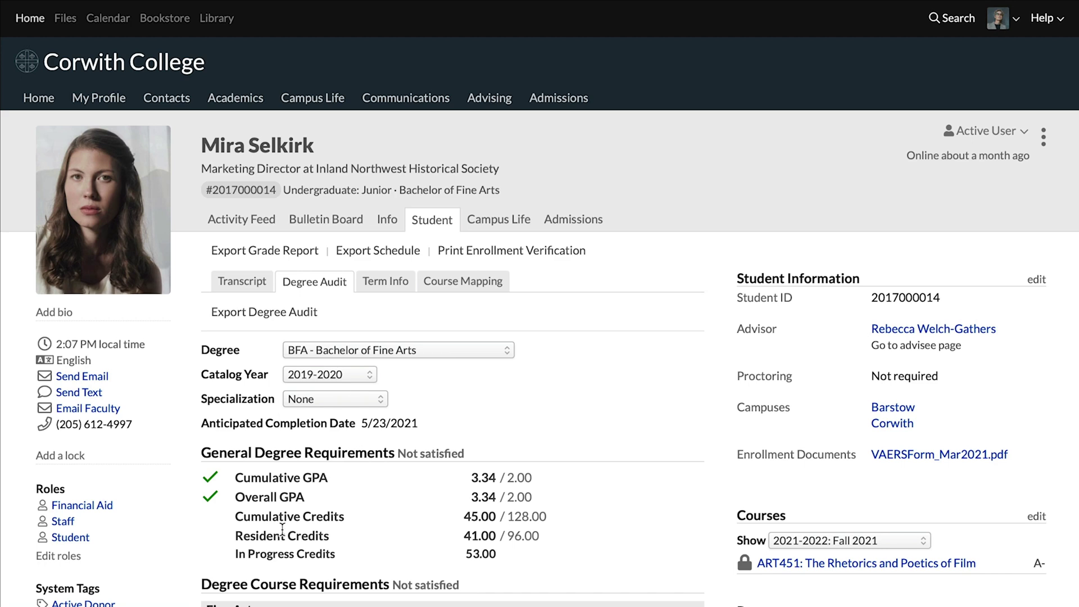
# Examine the general degree requirements and the Fine Arts course requirements in the student's Bachelor of Fine Arts degree audit.
pyautogui.scroll(-1, 437, 450)
pyautogui.scroll(-5, 436, 450)
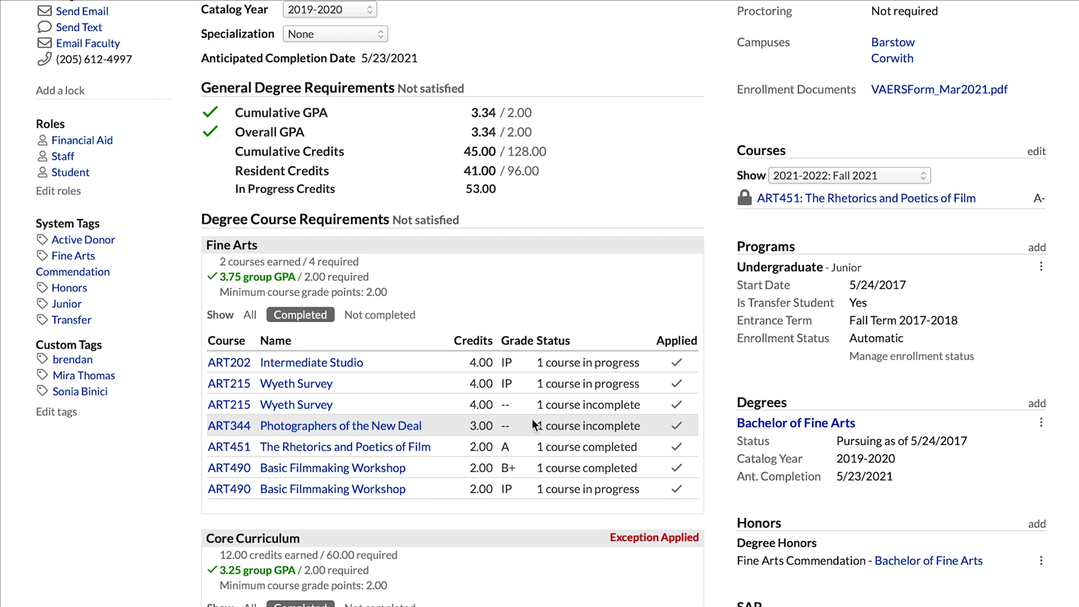
pyautogui.scroll(2, 533, 422)
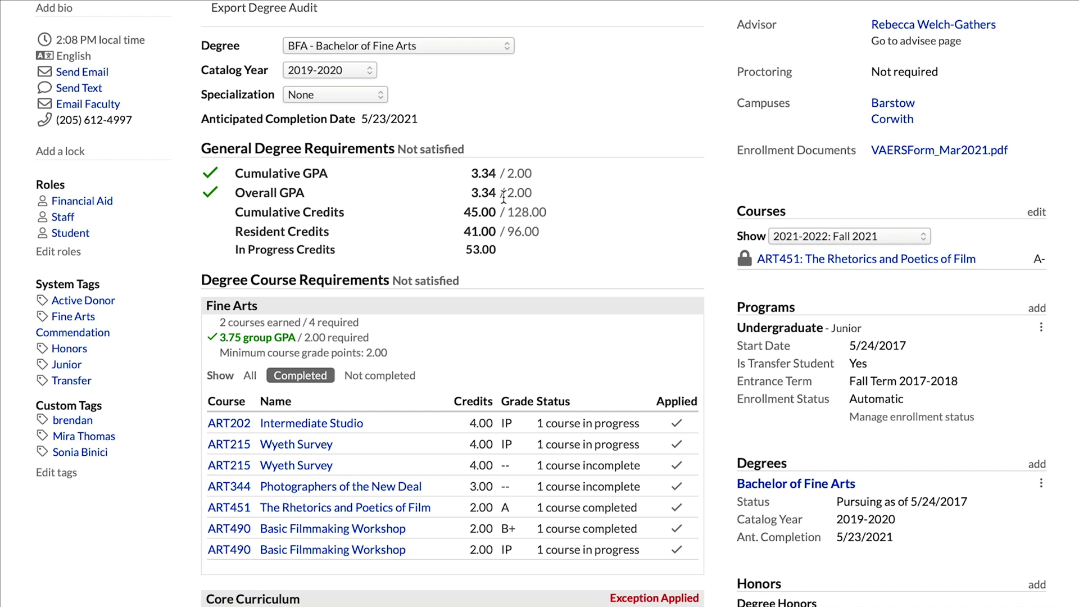
pyautogui.moveTo(505, 193); pyautogui.dragTo(540, 202)
pyautogui.click(541, 201)
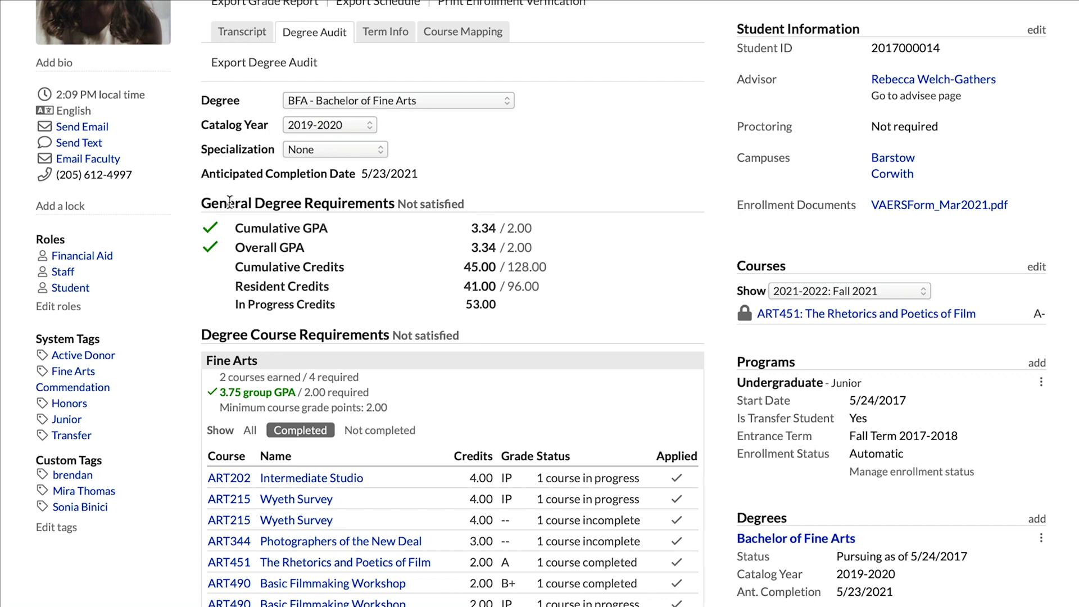
pyautogui.scroll(-3, 230, 201)
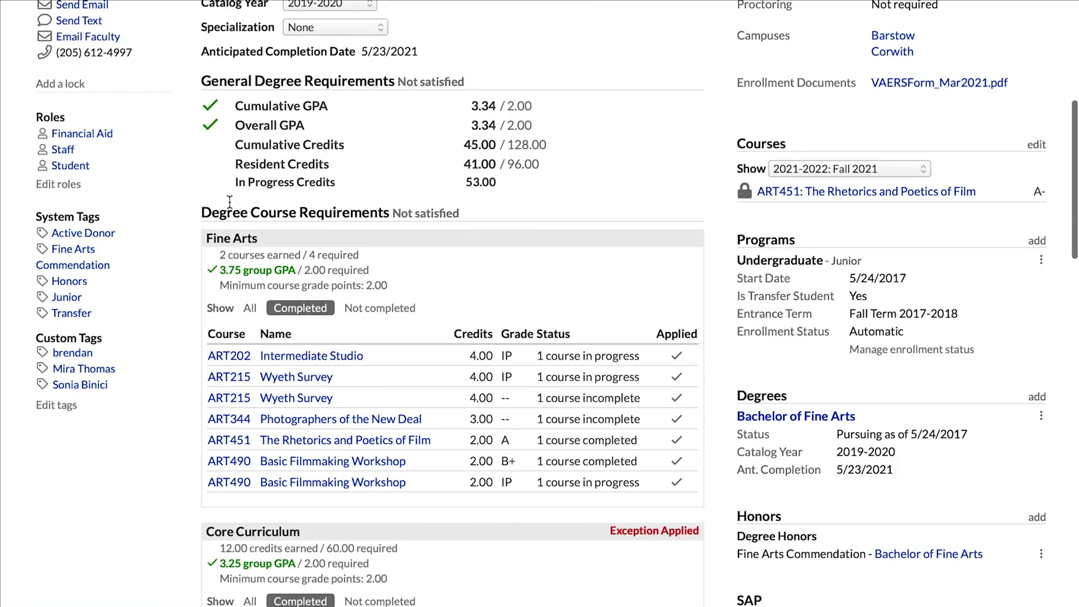
pyautogui.scroll(-2, 230, 201)
pyautogui.scroll(-2, 230, 201)
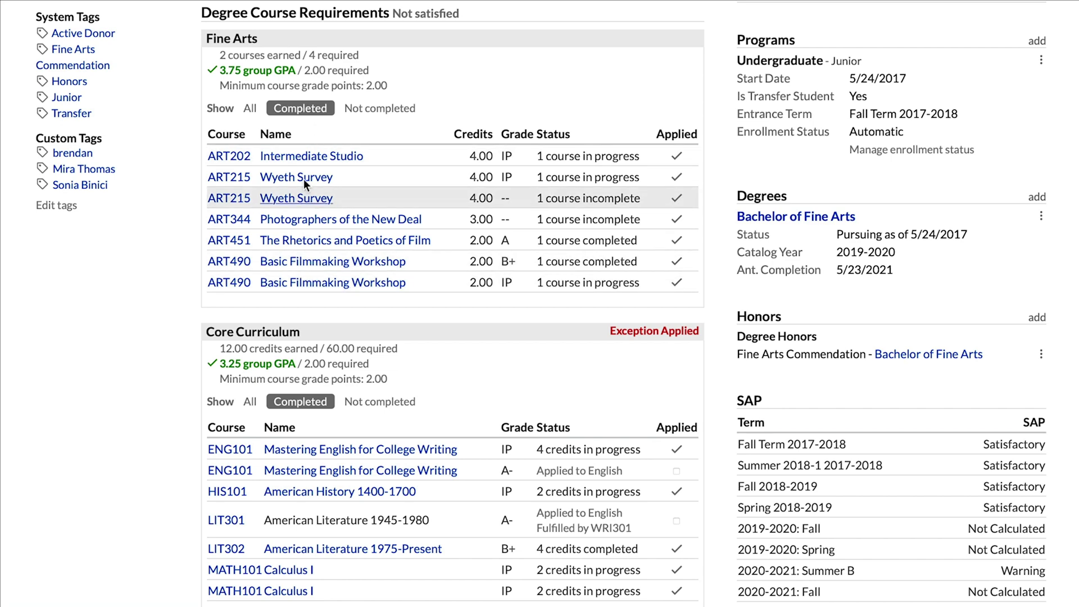
# Show the not completed and then all Fine Arts courses, and review the remaining audit through the unused and transfer courses.
pyautogui.click(378, 110)
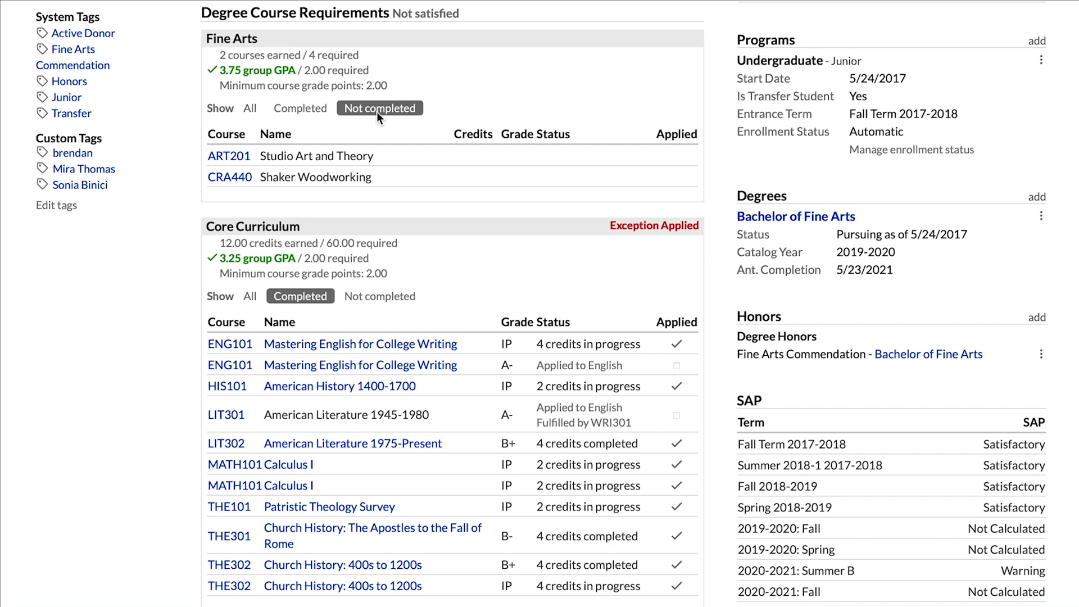
pyautogui.click(253, 111)
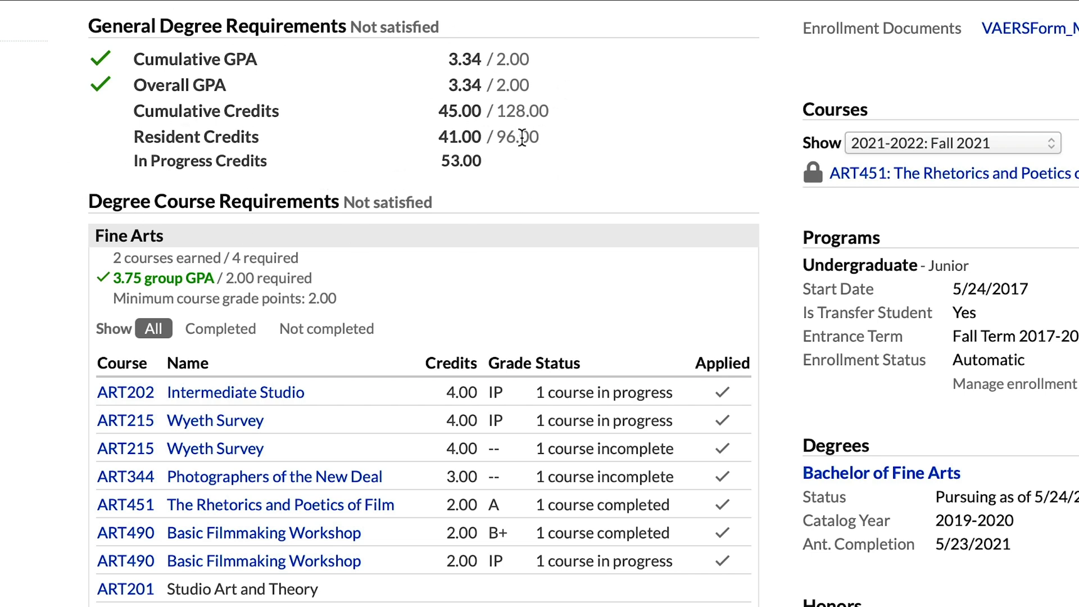
pyautogui.scroll(-20, 501, 198)
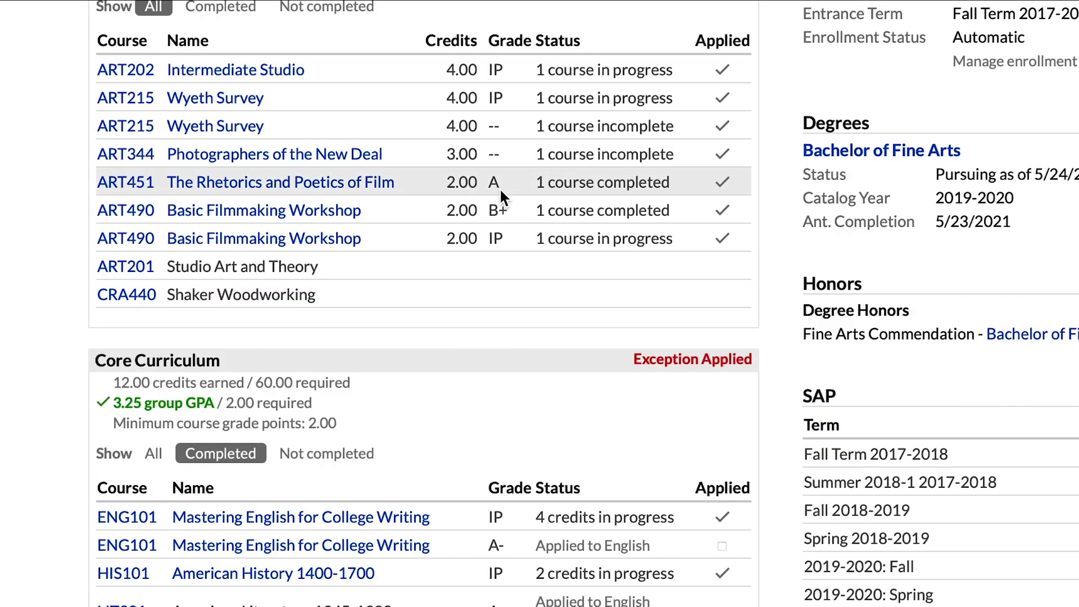
pyautogui.scroll(-7, 501, 191)
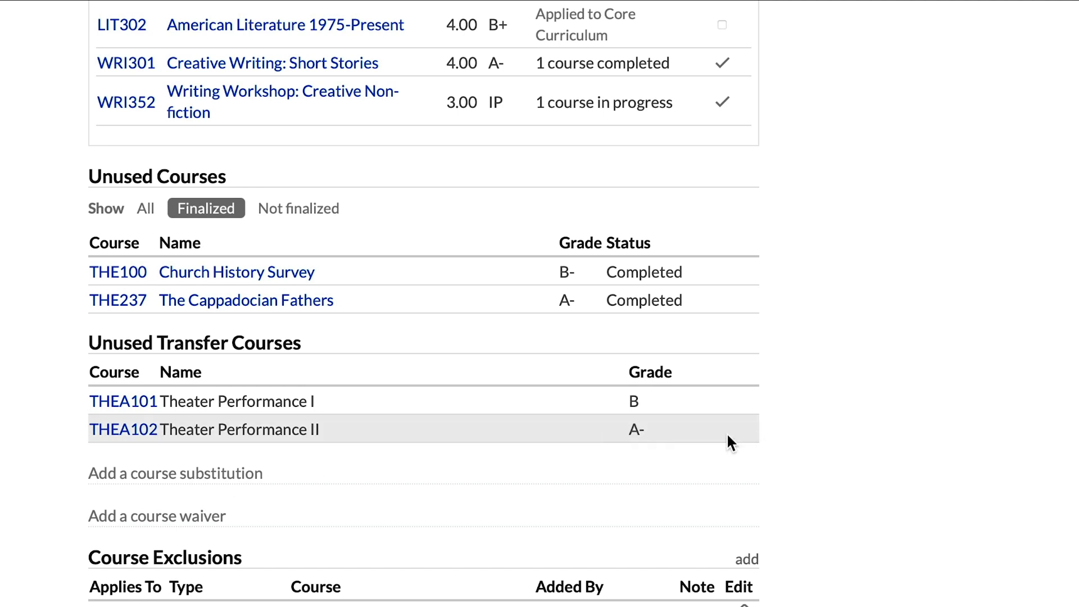
pyautogui.scroll(5, 704, 444)
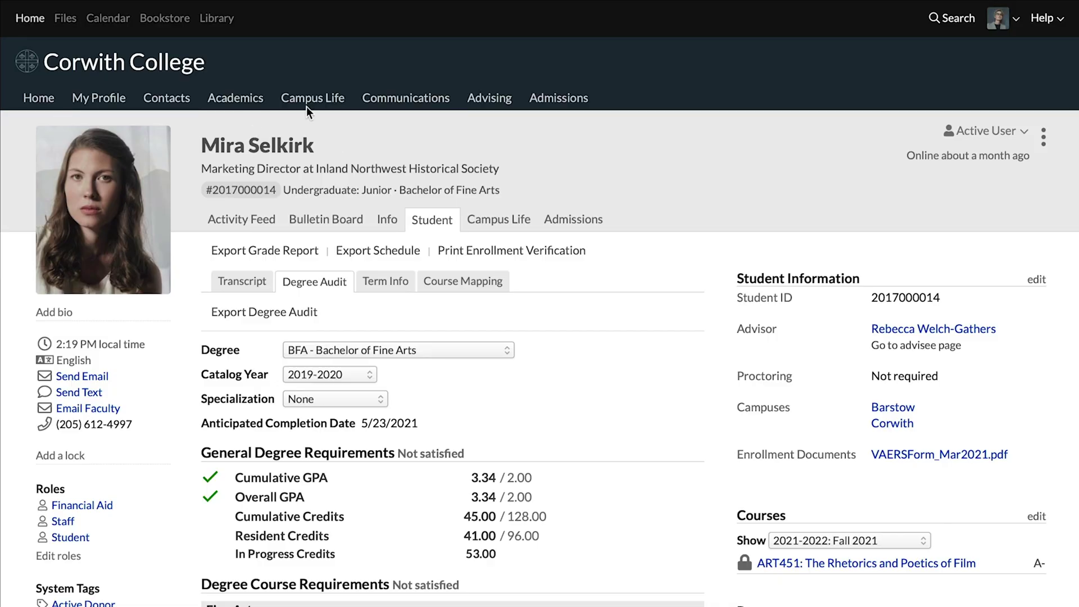
# Open New Degree from the academic degrees list and review its information, course groups, specializations and requirements.
pyautogui.click(235, 99)
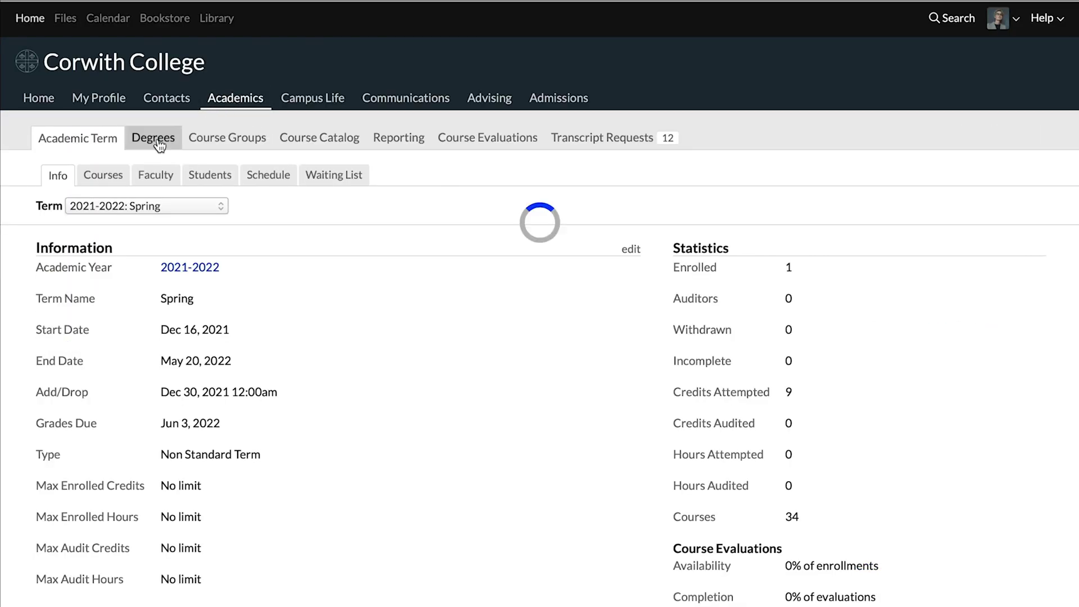
pyautogui.click(157, 140)
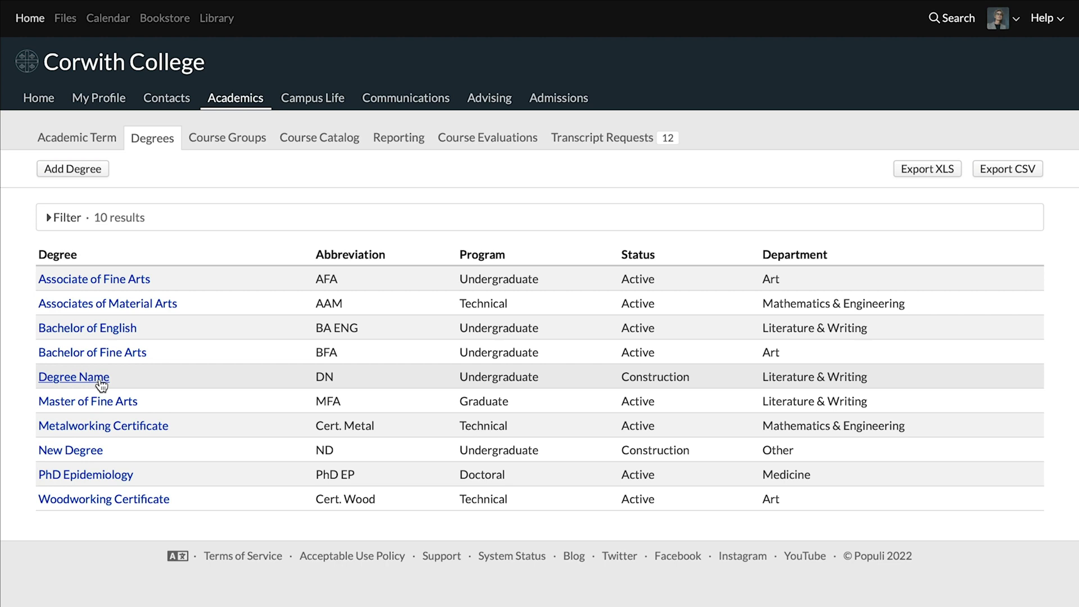
pyautogui.click(92, 452)
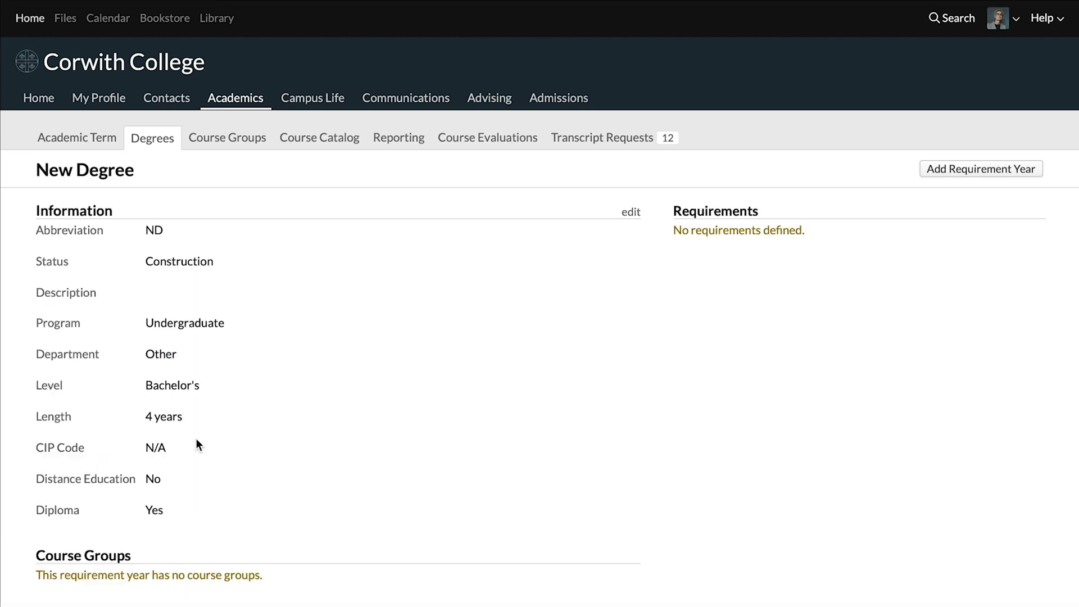
pyautogui.scroll(-2, 206, 437)
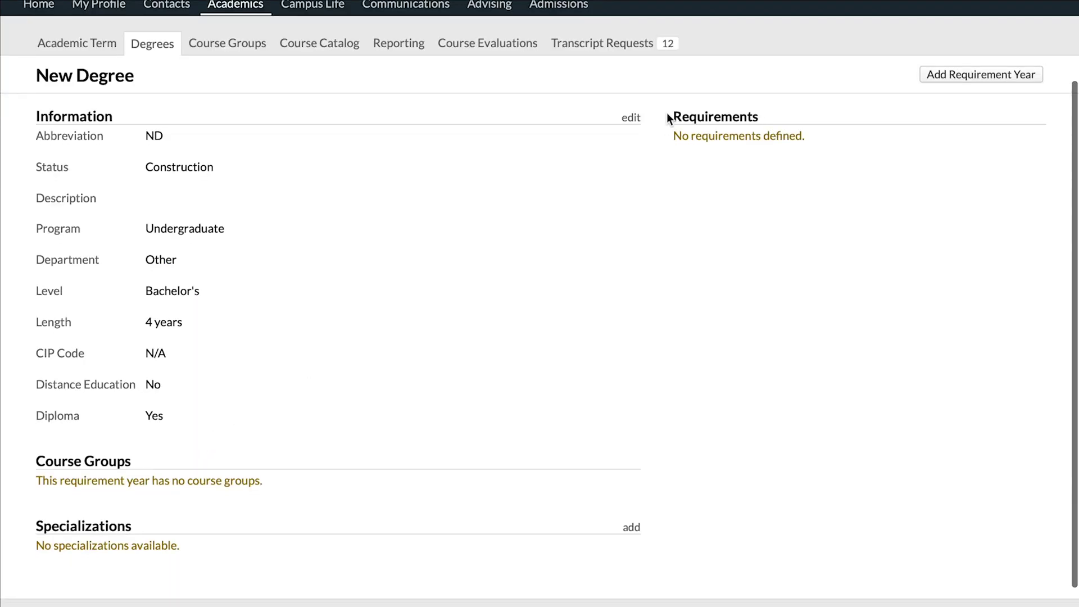
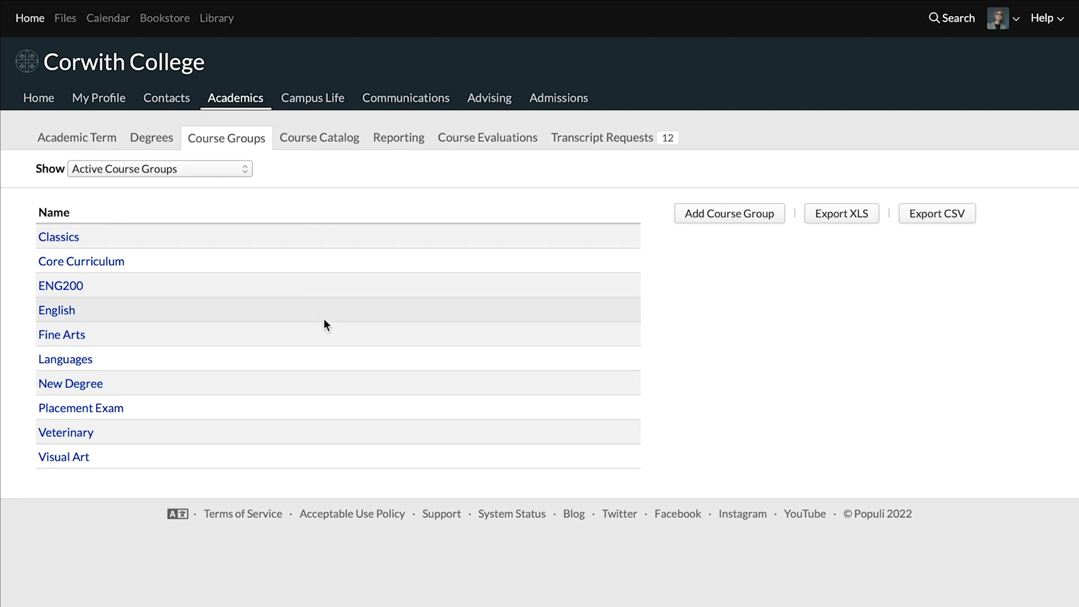
# Open the New Degree course group and display its definition for the 2009-2010 catalog year.
pyautogui.click(88, 385)
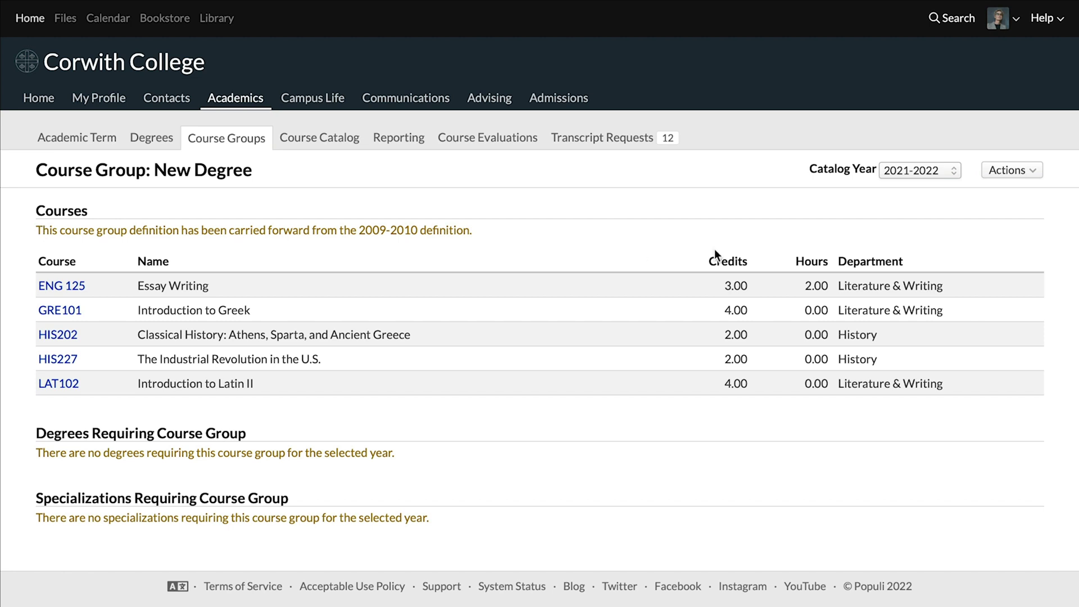
pyautogui.click(937, 171)
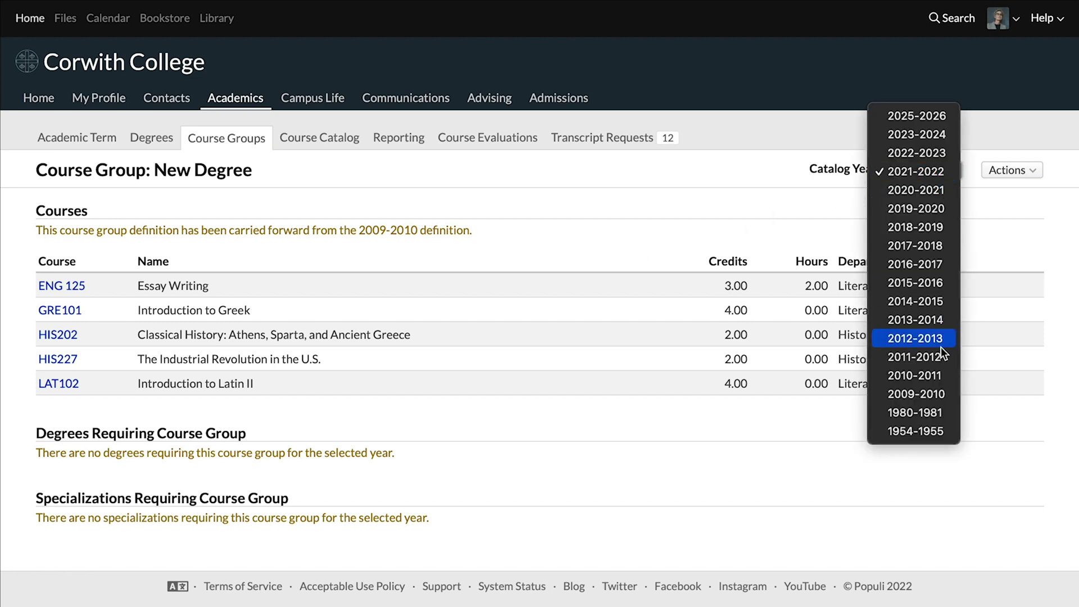
pyautogui.click(917, 394)
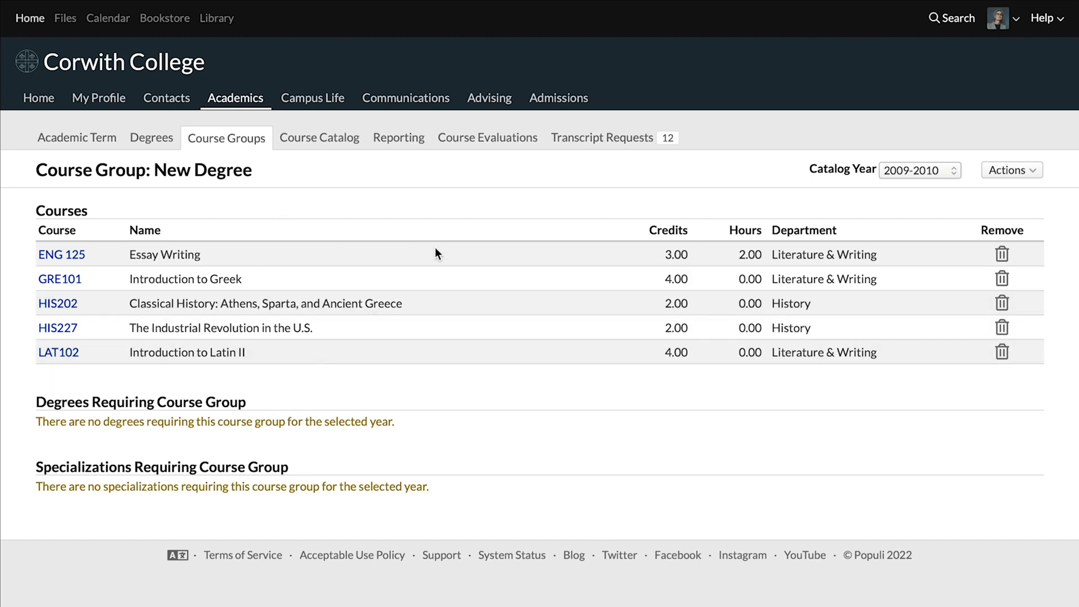
# For catalog year 2013-2014, replace ENG 125 with THE204: Roman Catholic Theology Survey in the New Degree course group and save.
pyautogui.click(908, 174)
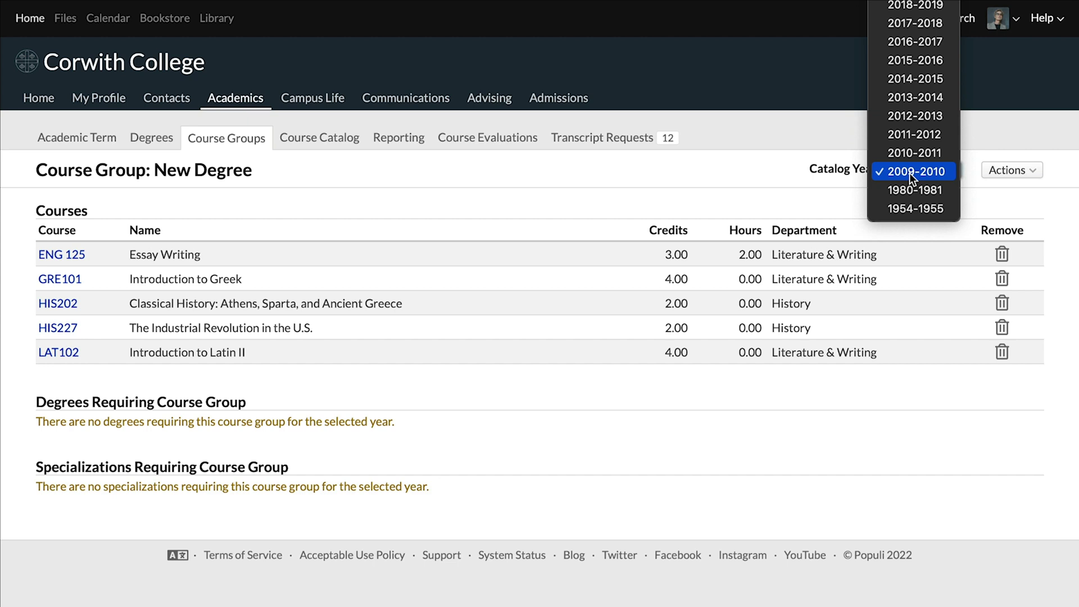
pyautogui.click(950, 97)
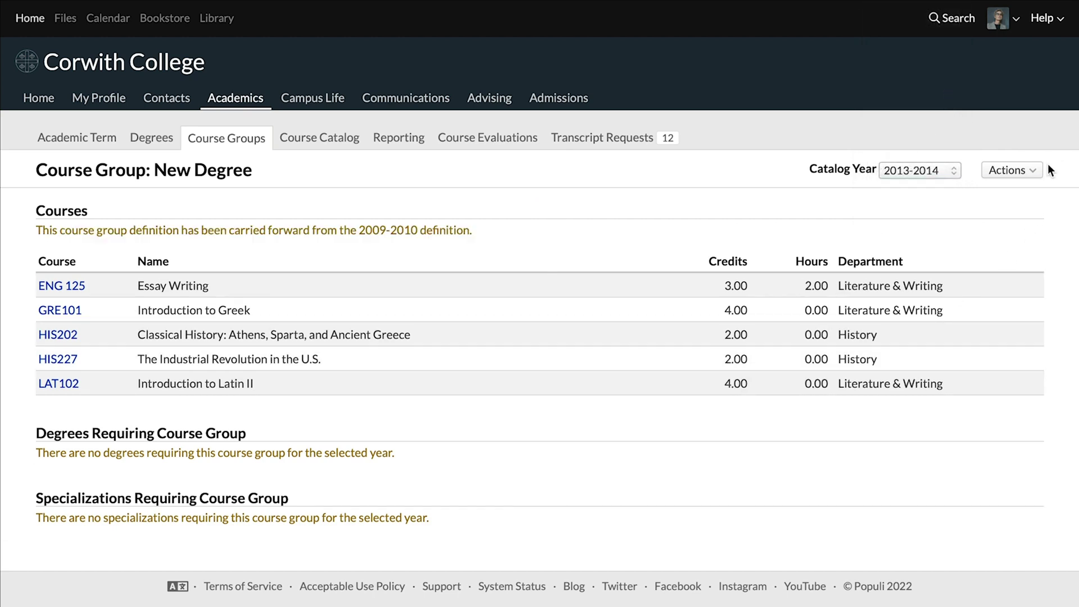
pyautogui.click(1018, 179)
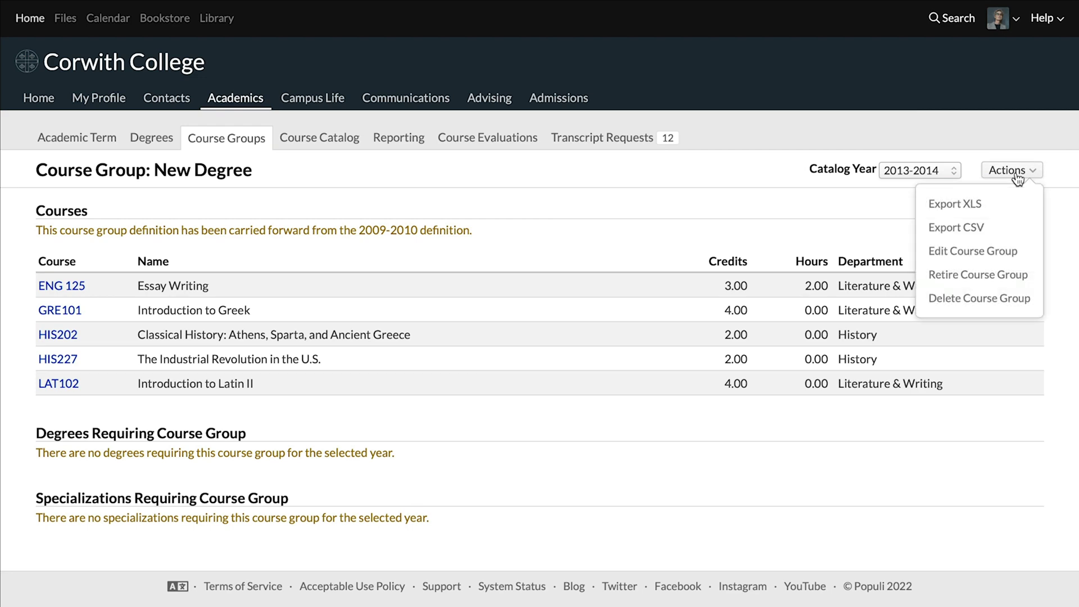
pyautogui.click(983, 253)
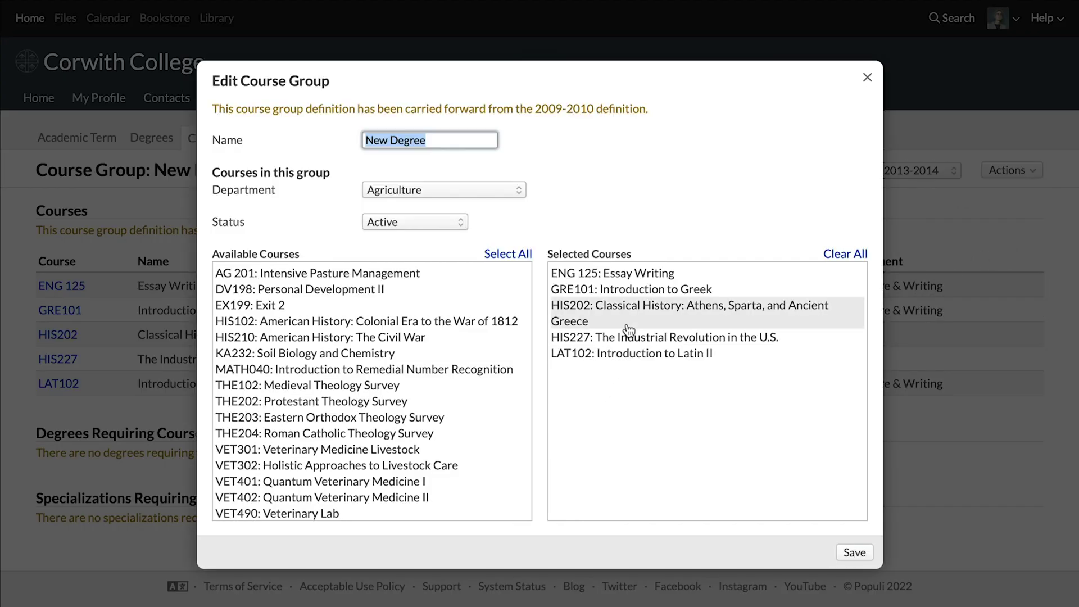
pyautogui.click(644, 284)
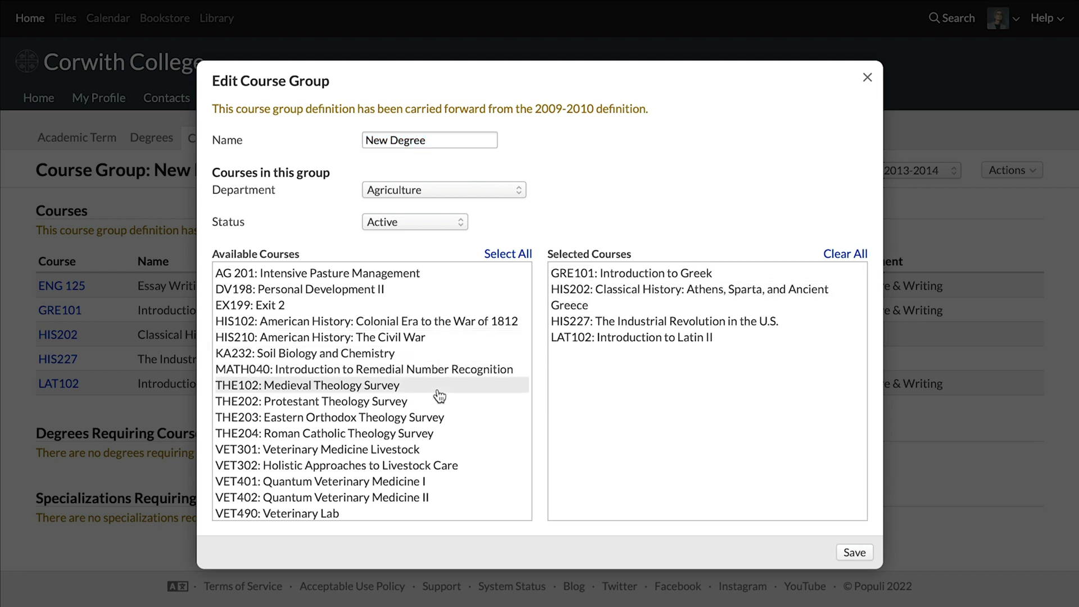
pyautogui.click(414, 439)
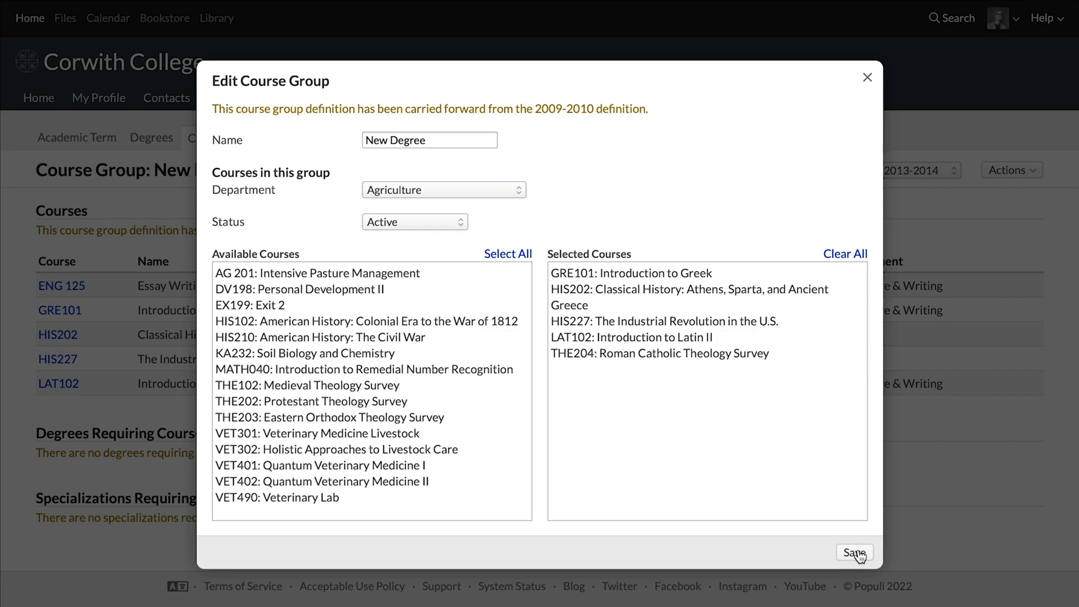
pyautogui.click(855, 553)
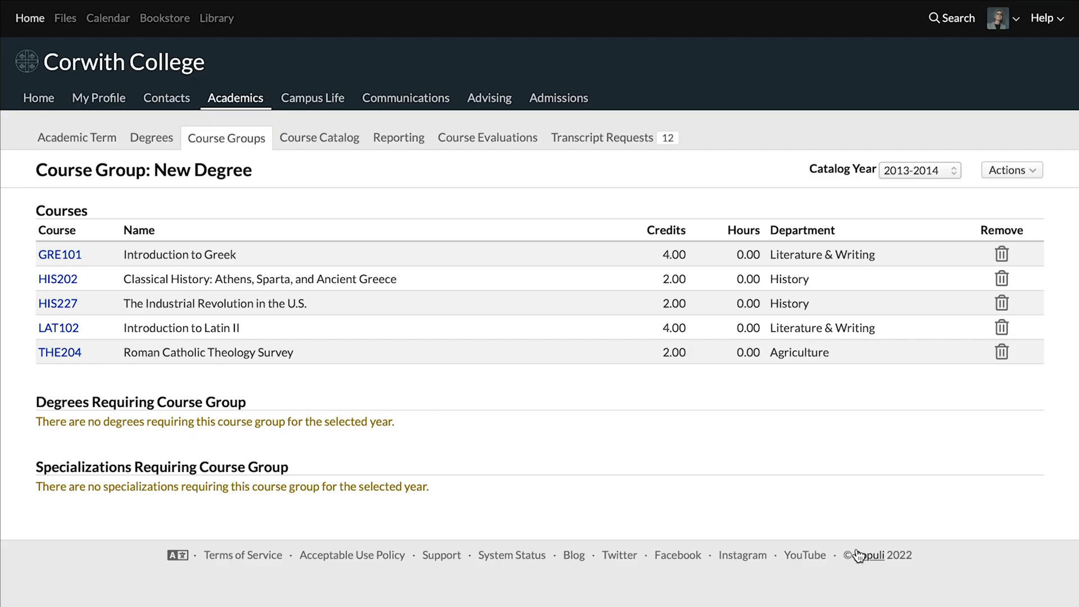
# View the New Degree course group's definitions for the 2014-2015 and 2015-2016 catalog years.
pyautogui.click(920, 173)
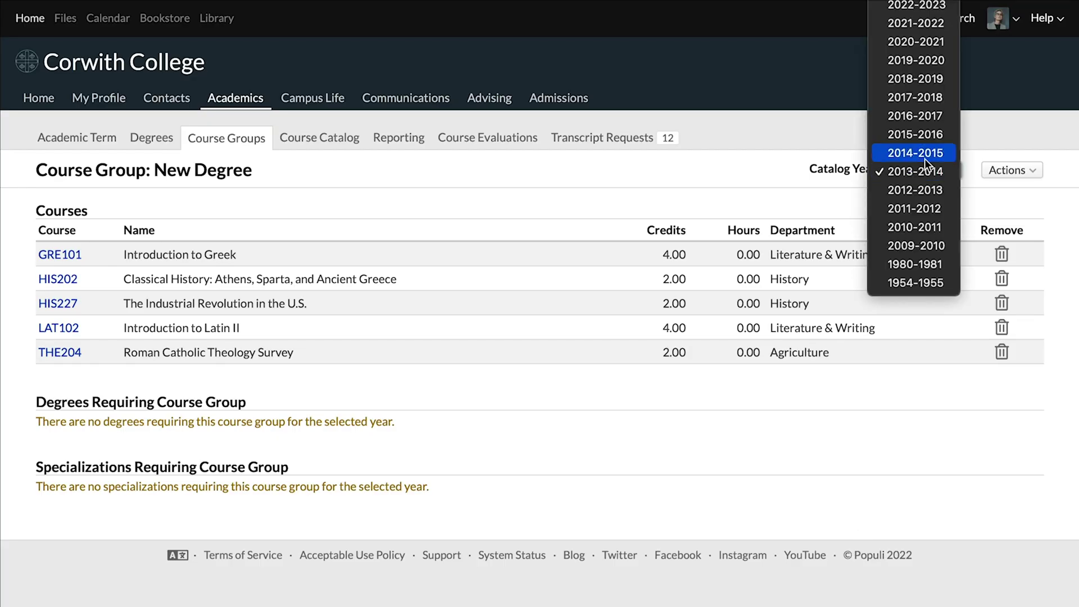
pyautogui.click(925, 158)
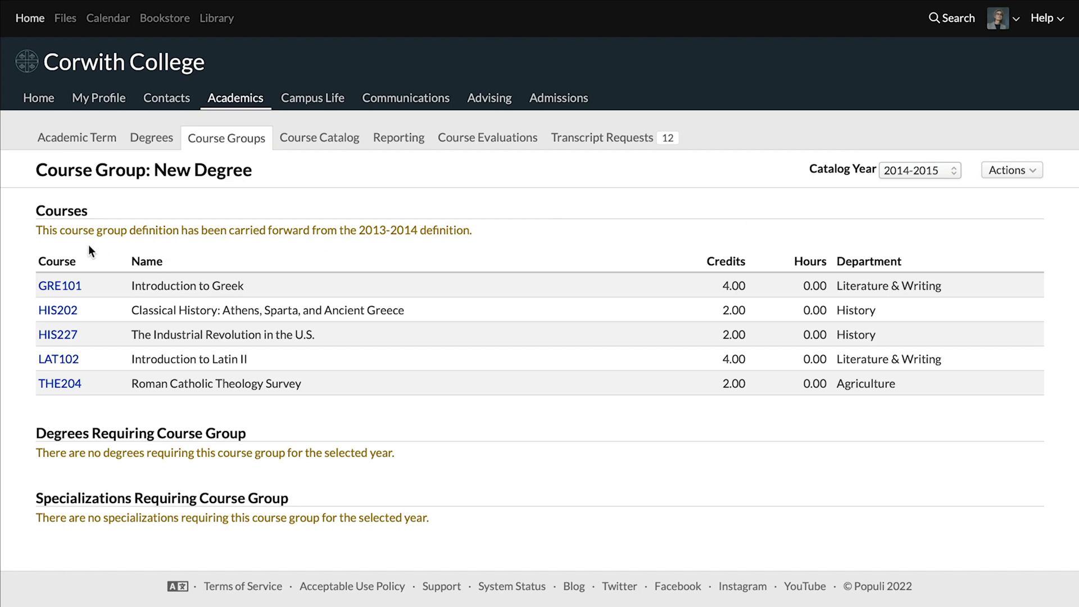
pyautogui.click(915, 169)
pyautogui.click(916, 153)
# For catalog year 2018-2019, remove HIS227: The Industrial Revolution in the U.S. from the New Degree course group and save.
pyautogui.click(917, 170)
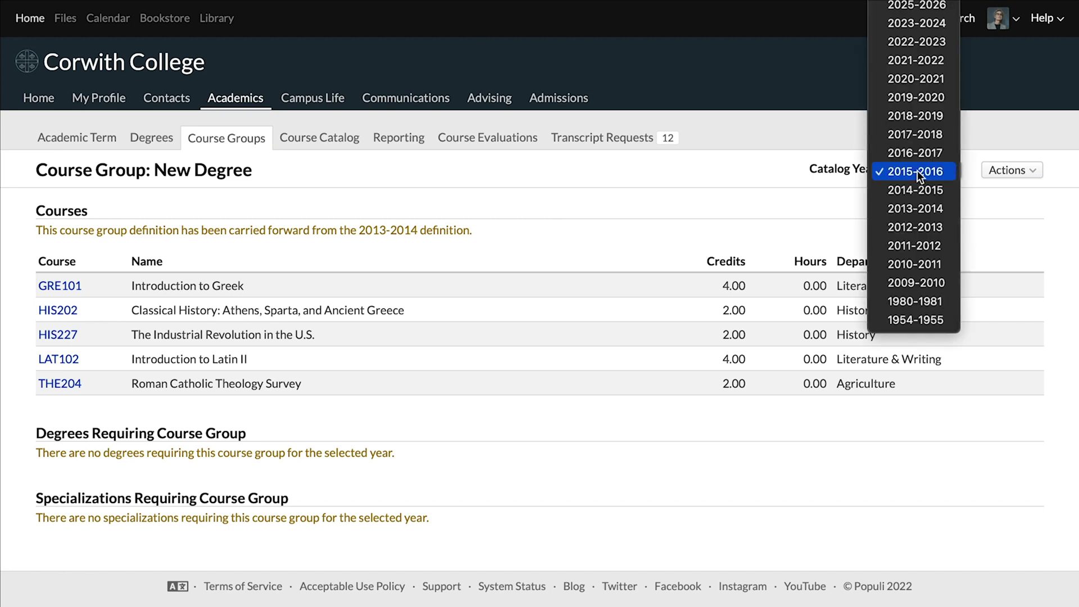
pyautogui.click(920, 117)
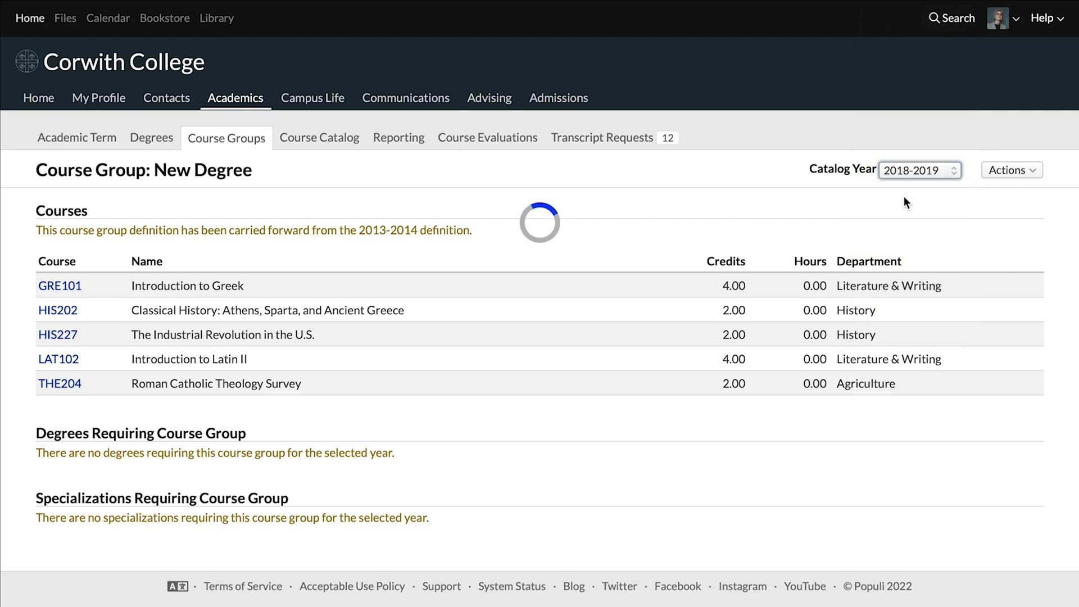
pyautogui.click(1012, 169)
pyautogui.click(928, 256)
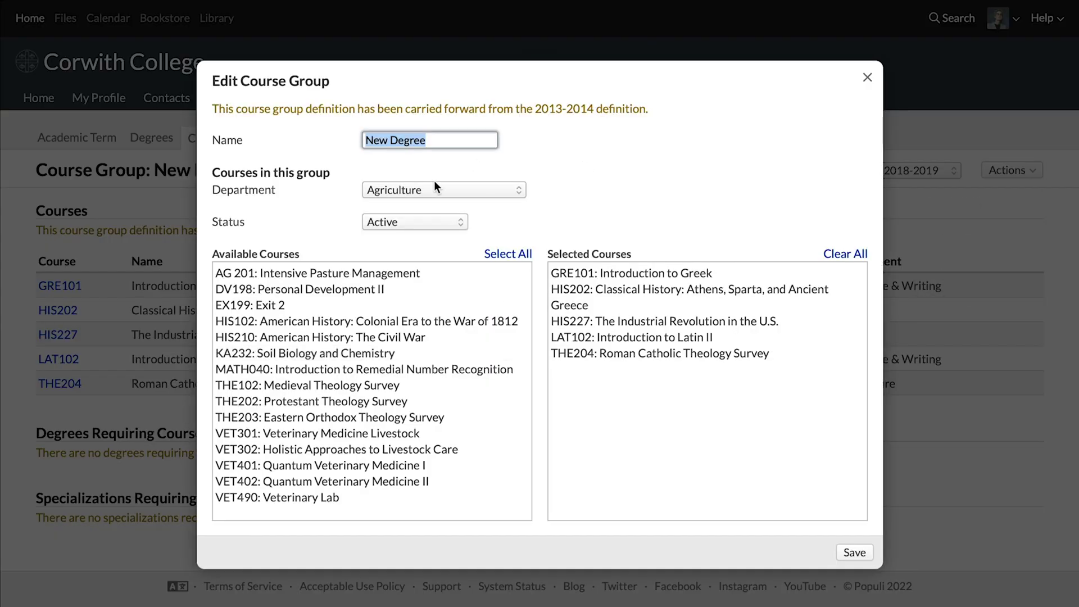
pyautogui.moveTo(705, 320); pyautogui.dragTo(777, 409)
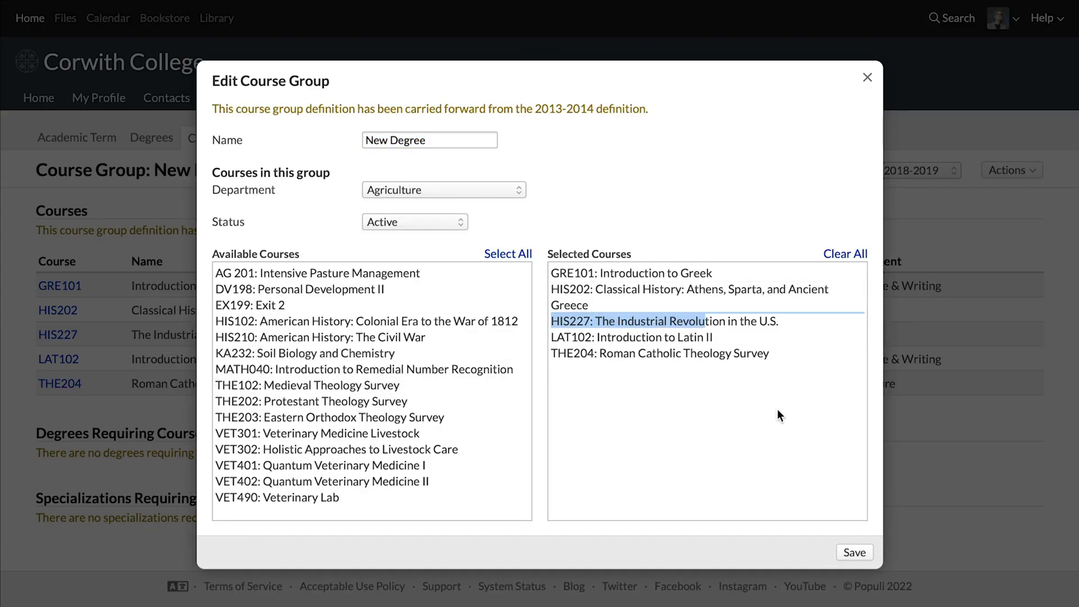
pyautogui.click(705, 322)
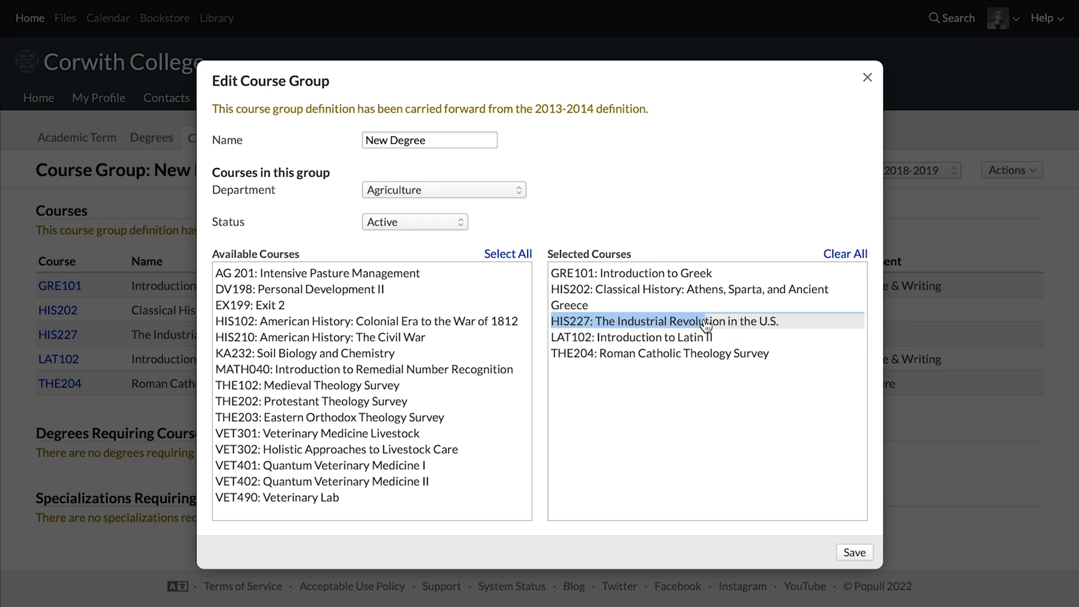
pyautogui.click(846, 555)
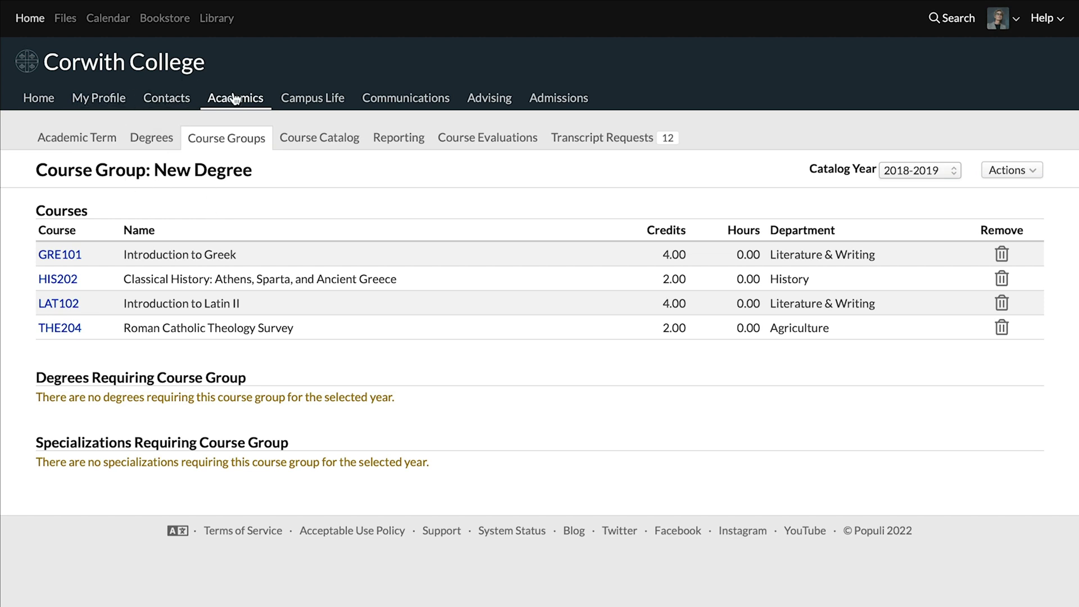
# Open the New Degree from the list of degrees and check which requirement years it offers.
pyautogui.click(162, 141)
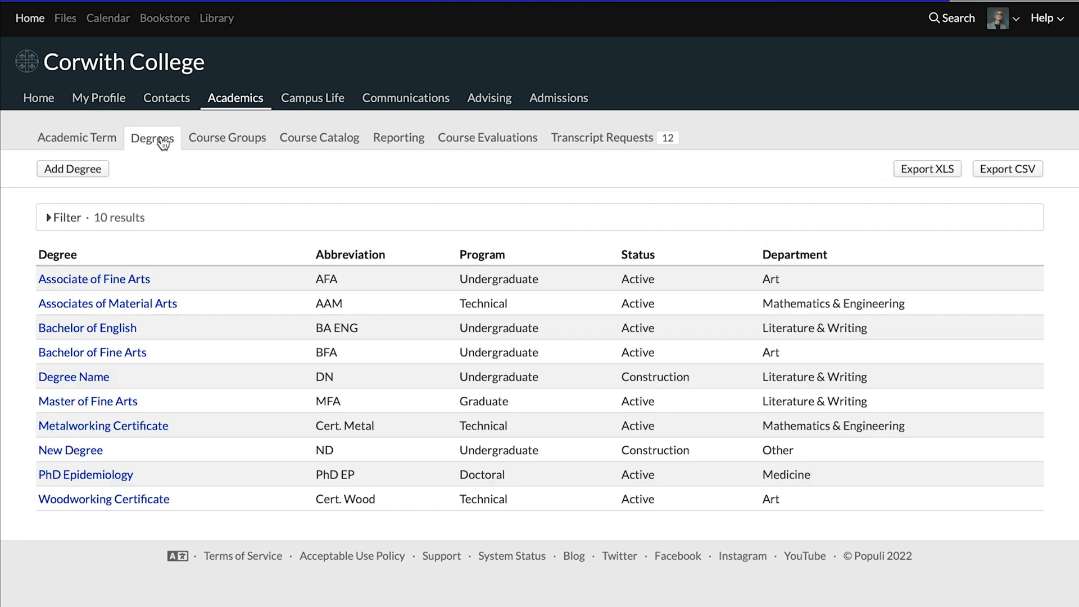
pyautogui.click(66, 449)
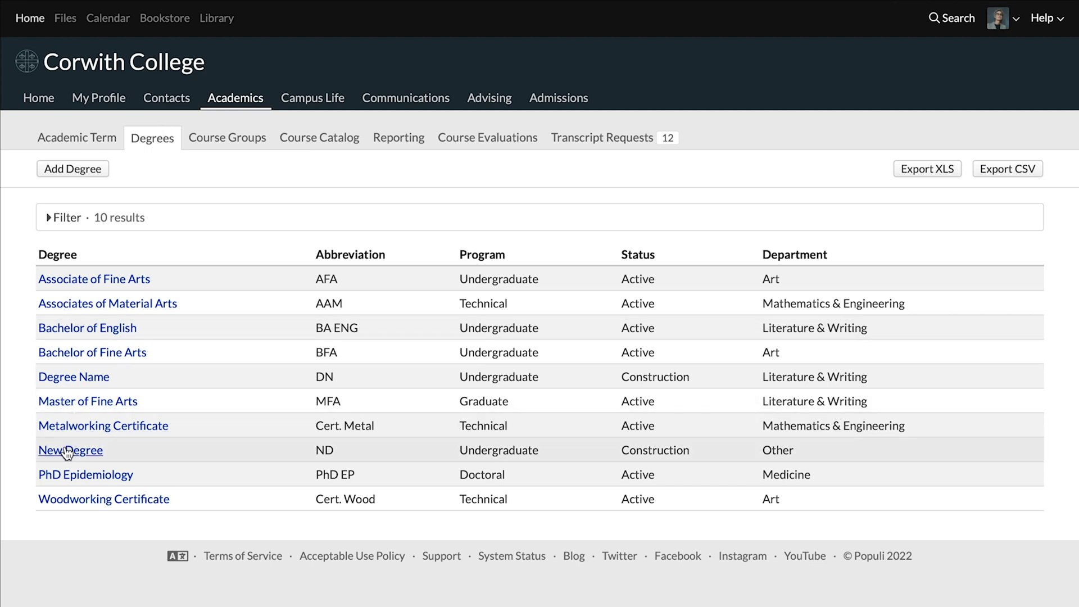
pyautogui.scroll(-2, 144, 331)
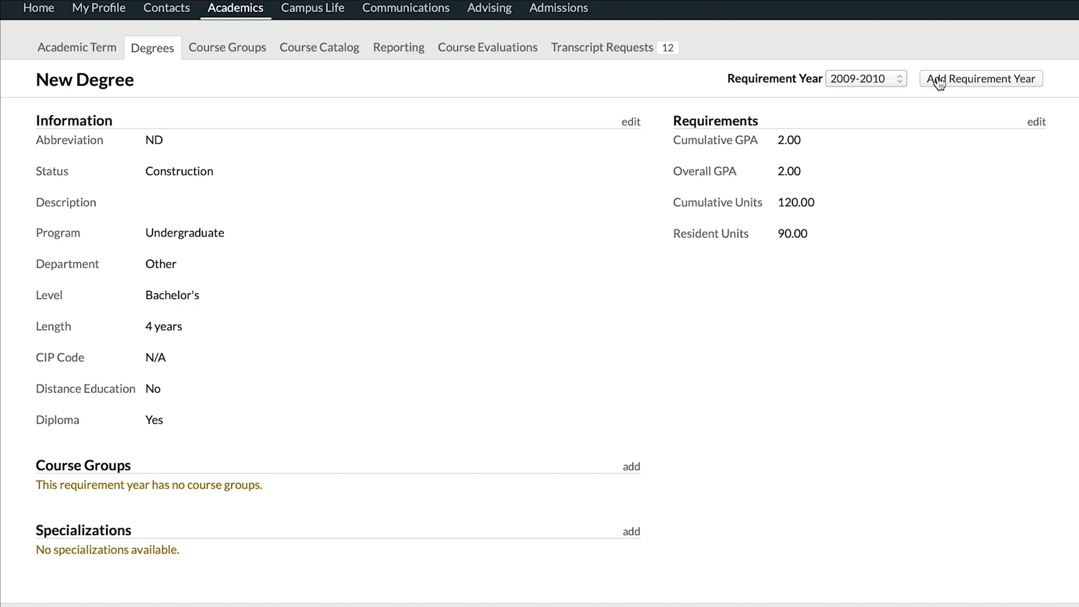
pyautogui.click(897, 79)
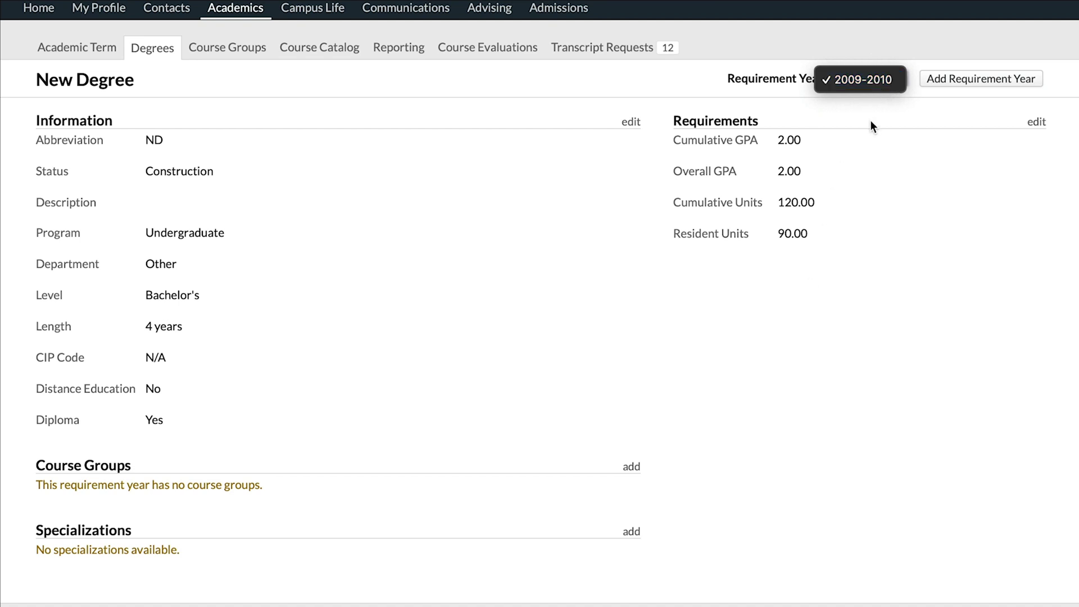
pyautogui.click(816, 83)
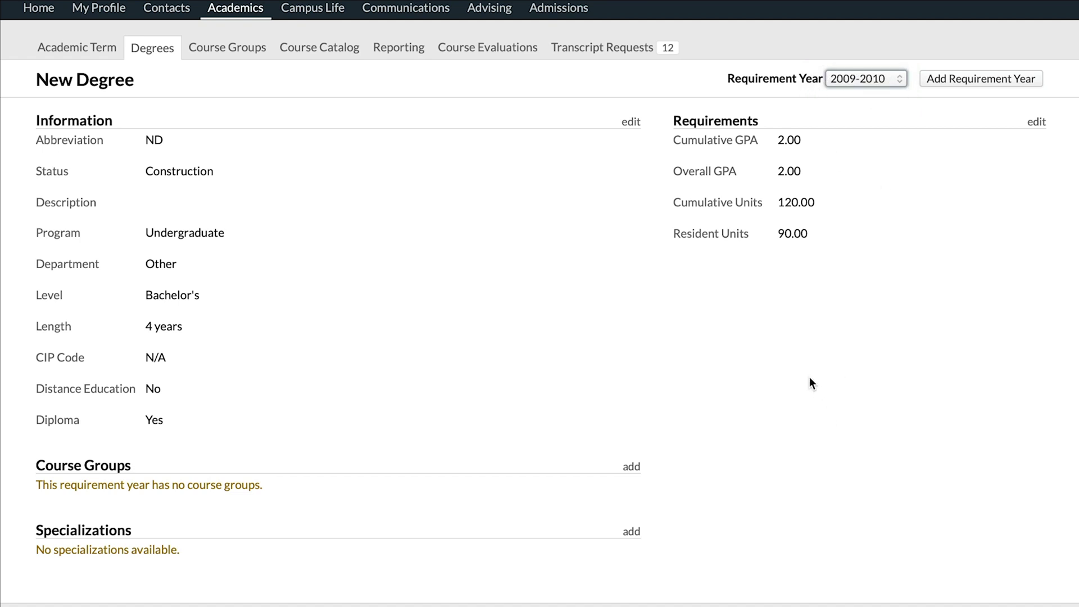
# Start a course group requirement for the degree's 2009-2010 requirement year, choosing New Degree as the course group.
pyautogui.click(632, 471)
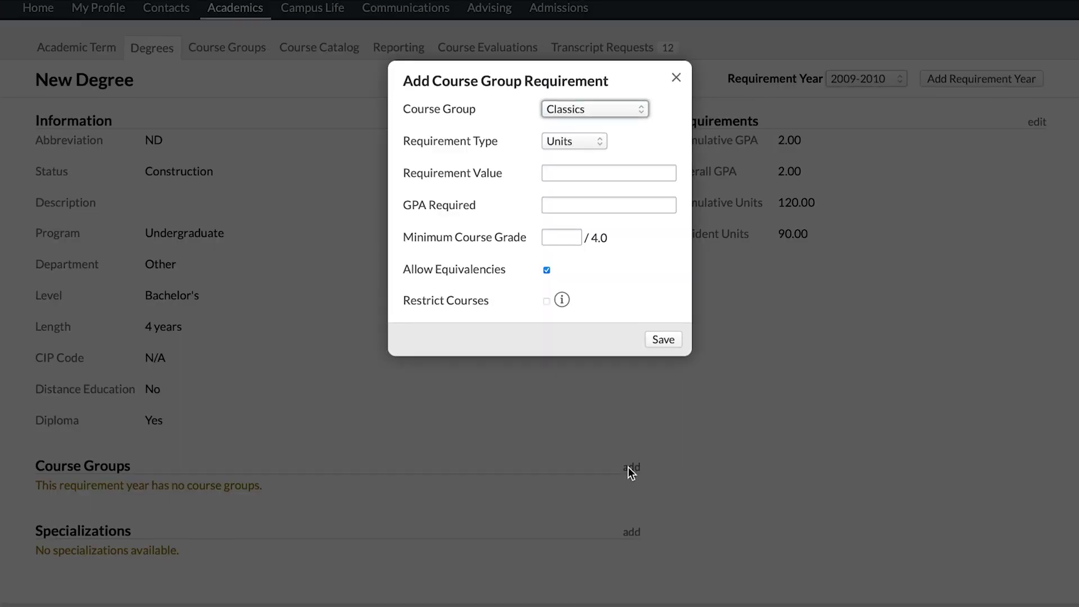
pyautogui.click(571, 147)
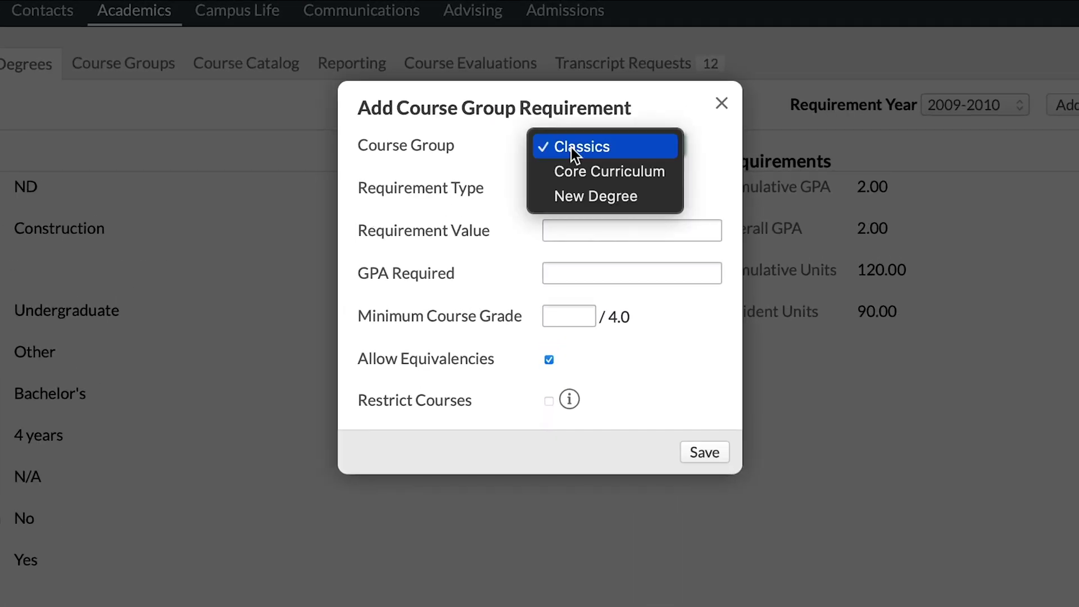
pyautogui.click(584, 197)
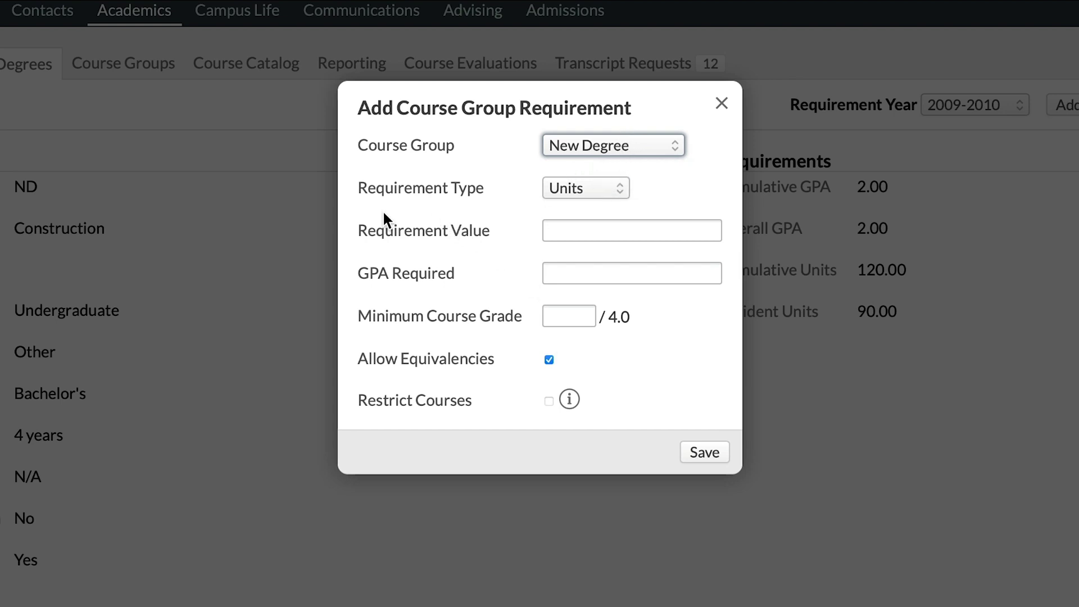
# Try Courses as the requirement type, then set the type to Units with a requirement value of 12.
pyautogui.click(563, 187)
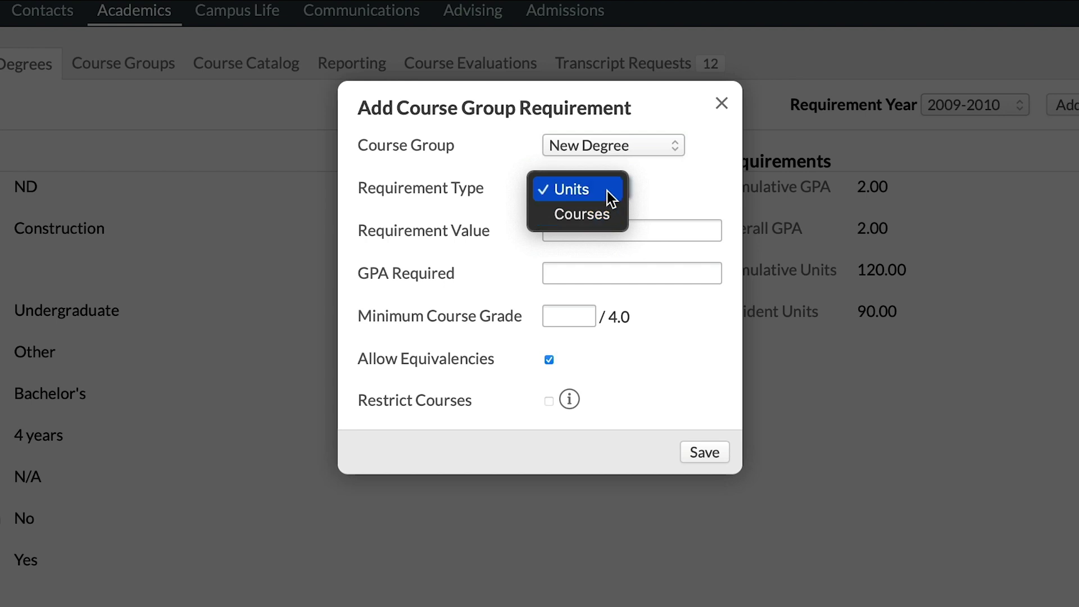
pyautogui.click(599, 221)
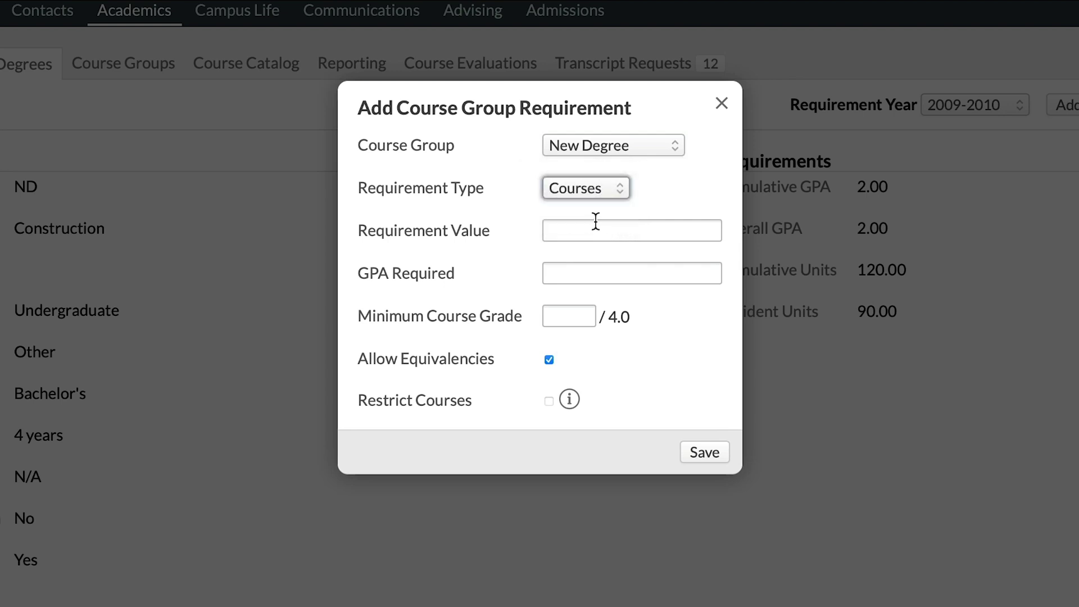
pyautogui.click(556, 232)
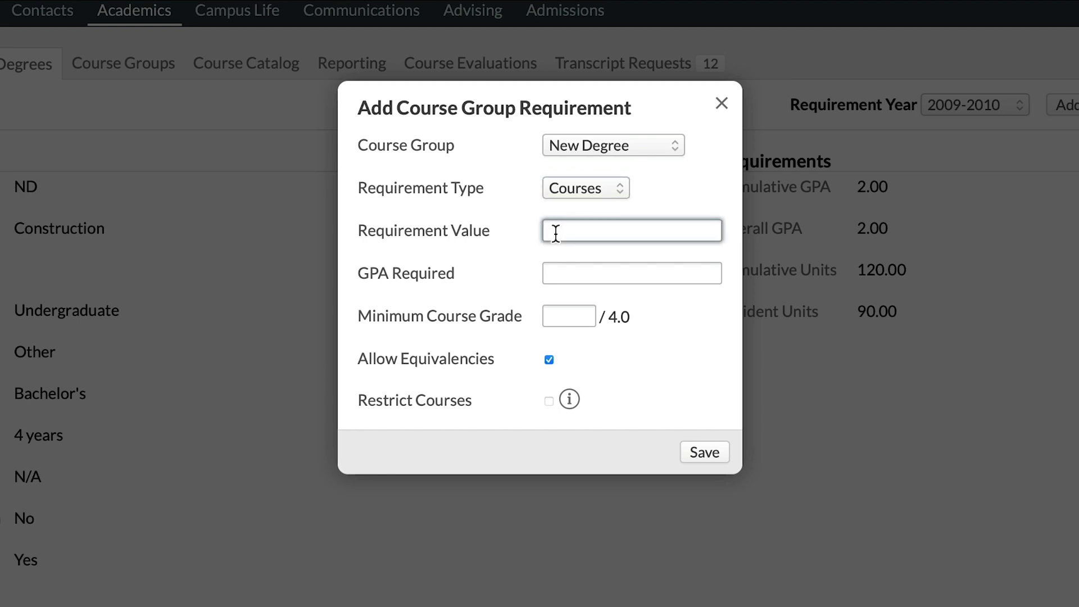
pyautogui.click(584, 194)
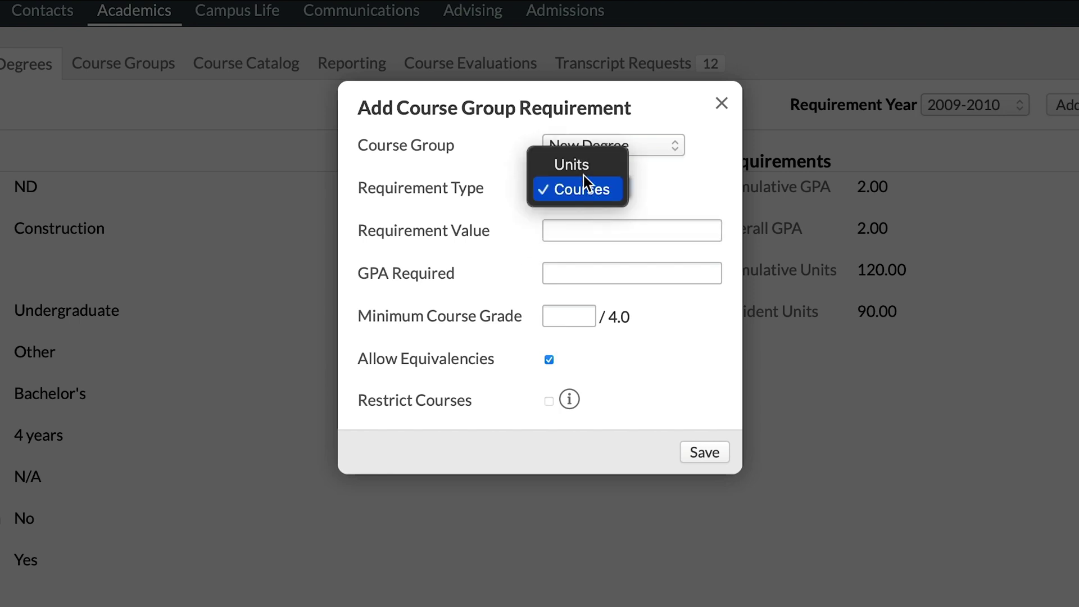
pyautogui.press('Return')
pyautogui.click(571, 229)
pyautogui.write('12')
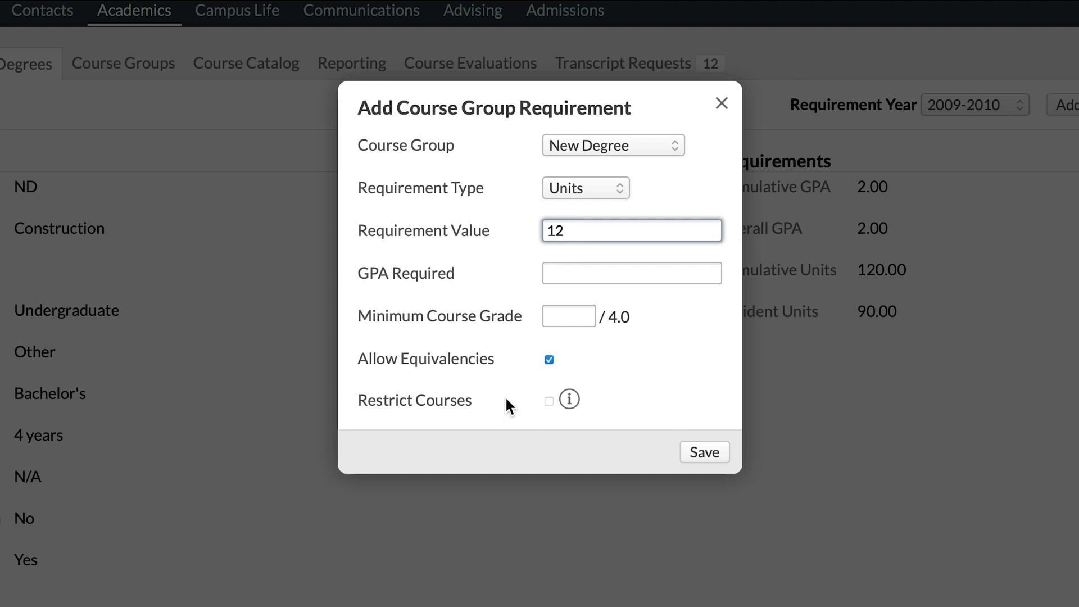
# Set the requirement type to Courses and the requirement value to 3.
pyautogui.click(596, 189)
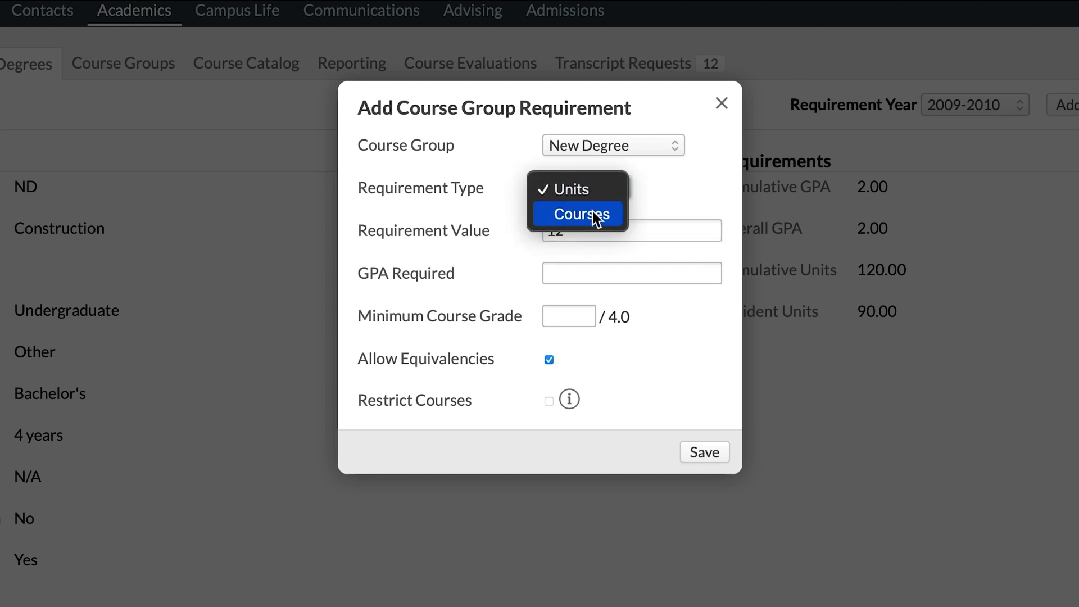
pyautogui.click(596, 215)
pyautogui.doubleClick(594, 230)
pyautogui.write('3')
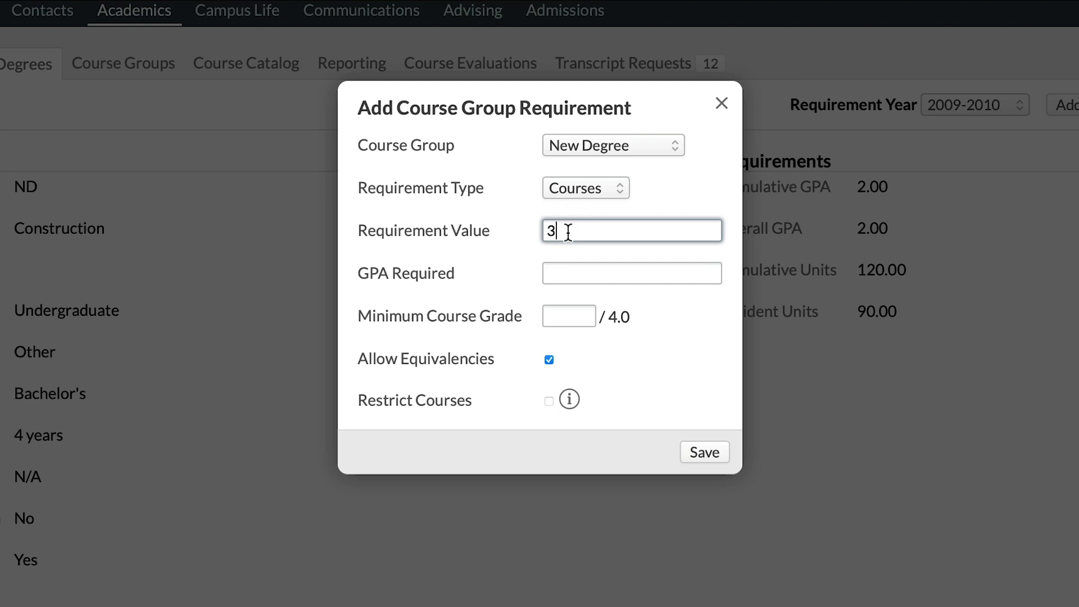
# Set the required GPA to 2.5 and the minimum course grade to 2, and save the course group requirement.
pyautogui.click(566, 274)
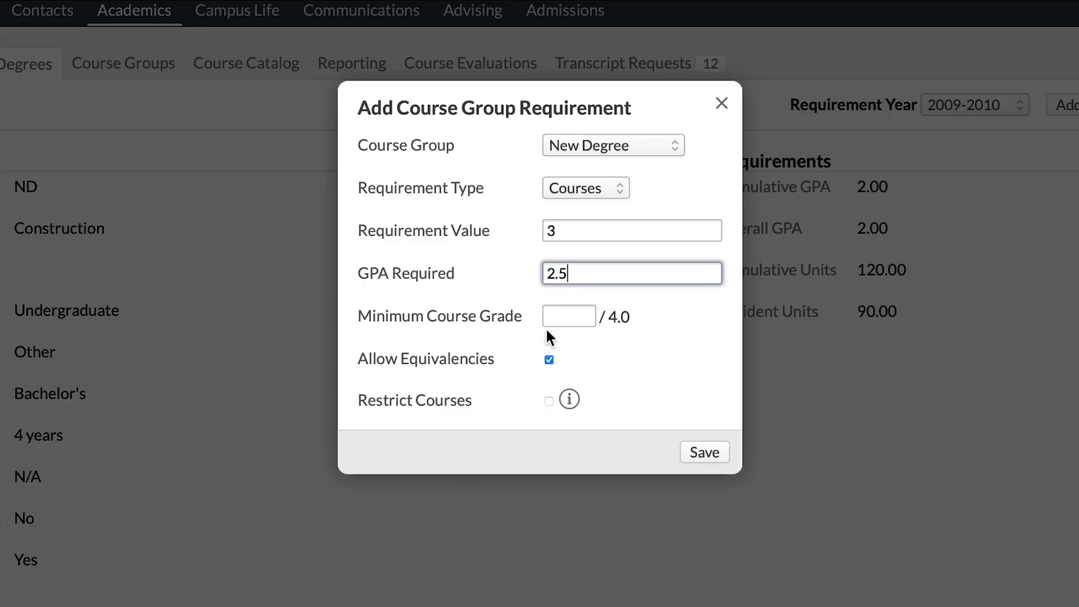
pyautogui.click(552, 321)
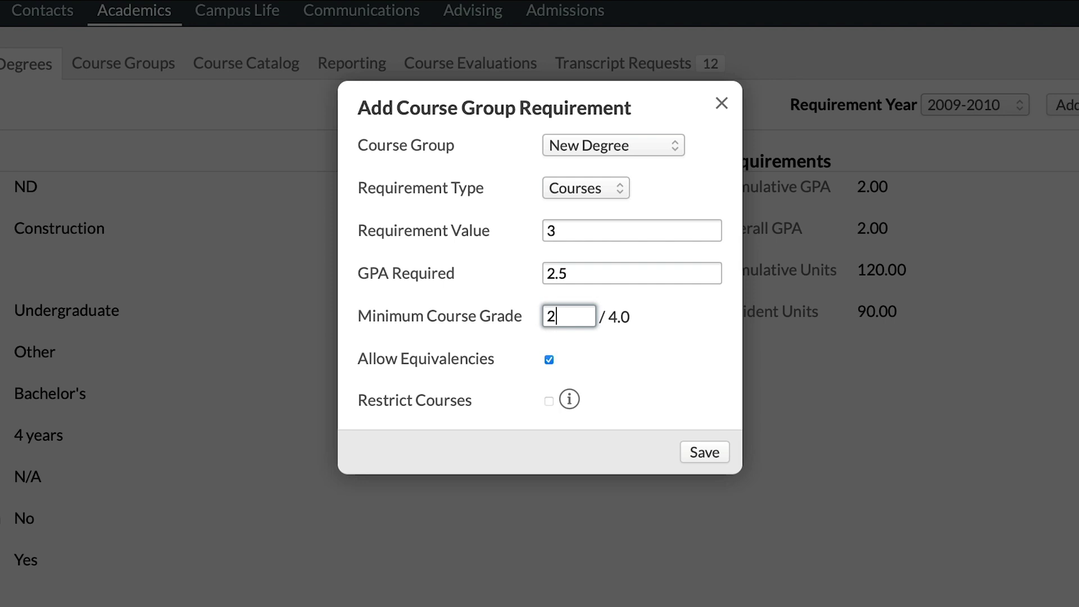
pyautogui.click(710, 462)
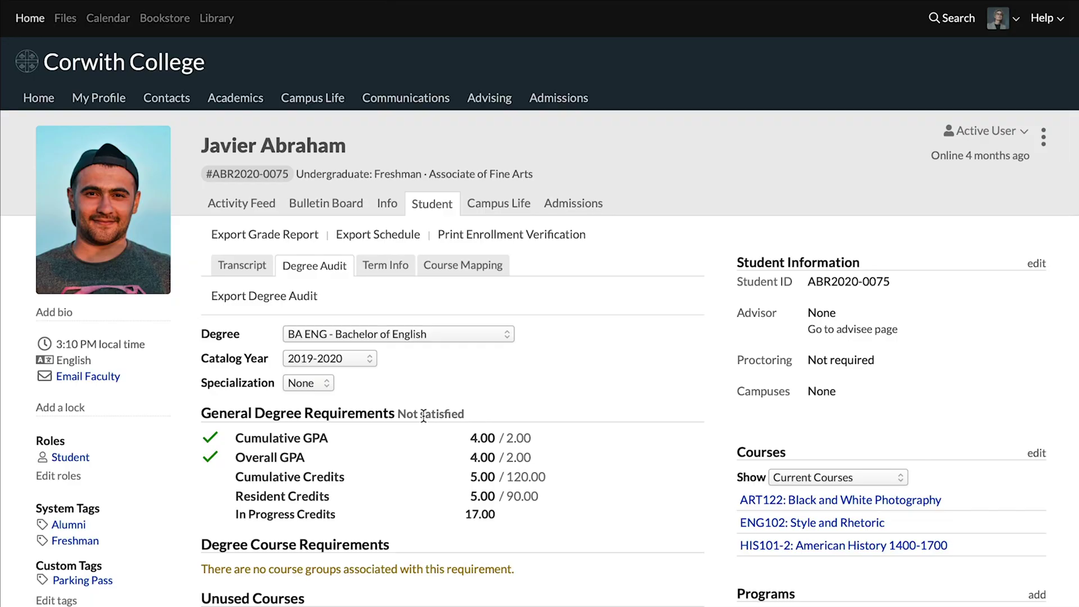
# Examine the degree course requirements and unused courses in the student's Bachelor of English degree audit for catalog year 2019-2020.
pyautogui.scroll(-5, 405, 258)
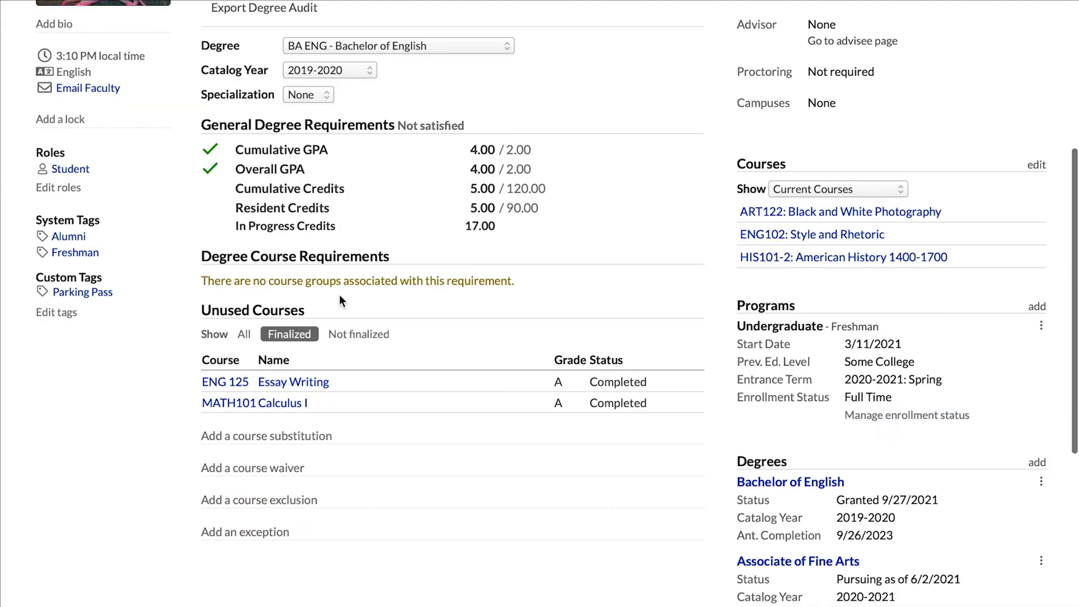